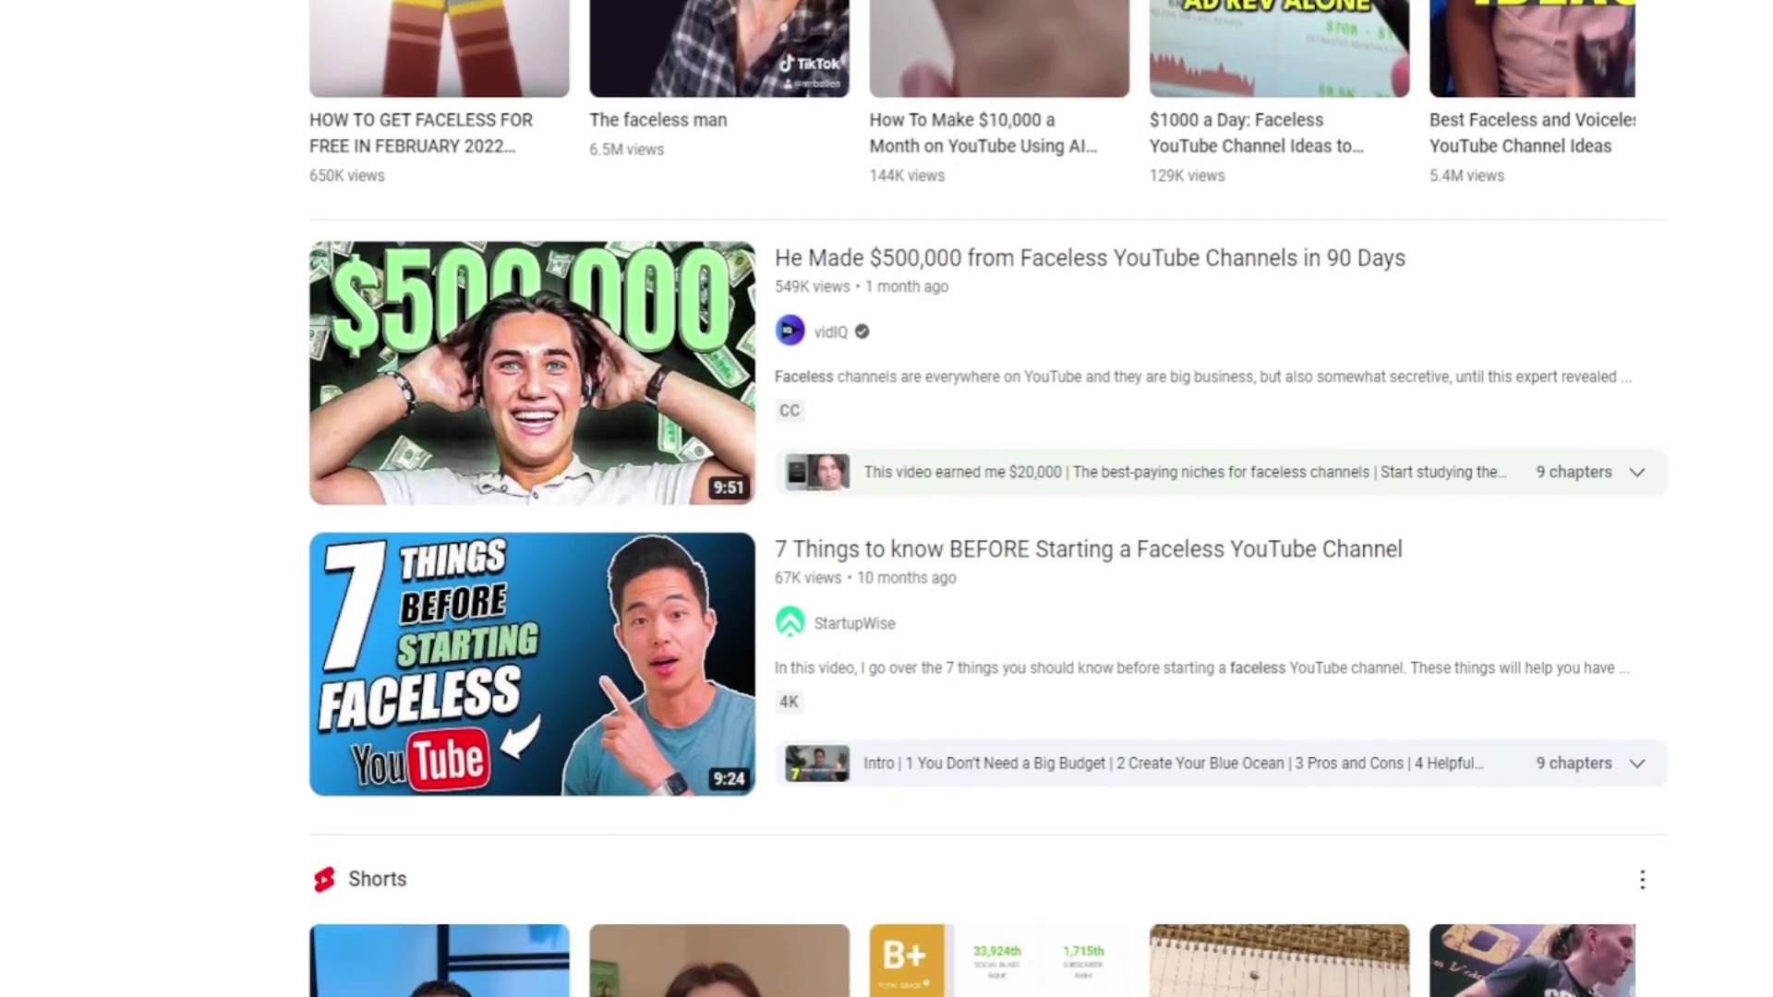
pyautogui.scroll(-1, 888, 499)
pyautogui.scroll(-1, 887, 499)
pyautogui.scroll(-1, 887, 499)
pyautogui.scroll(-1, 888, 499)
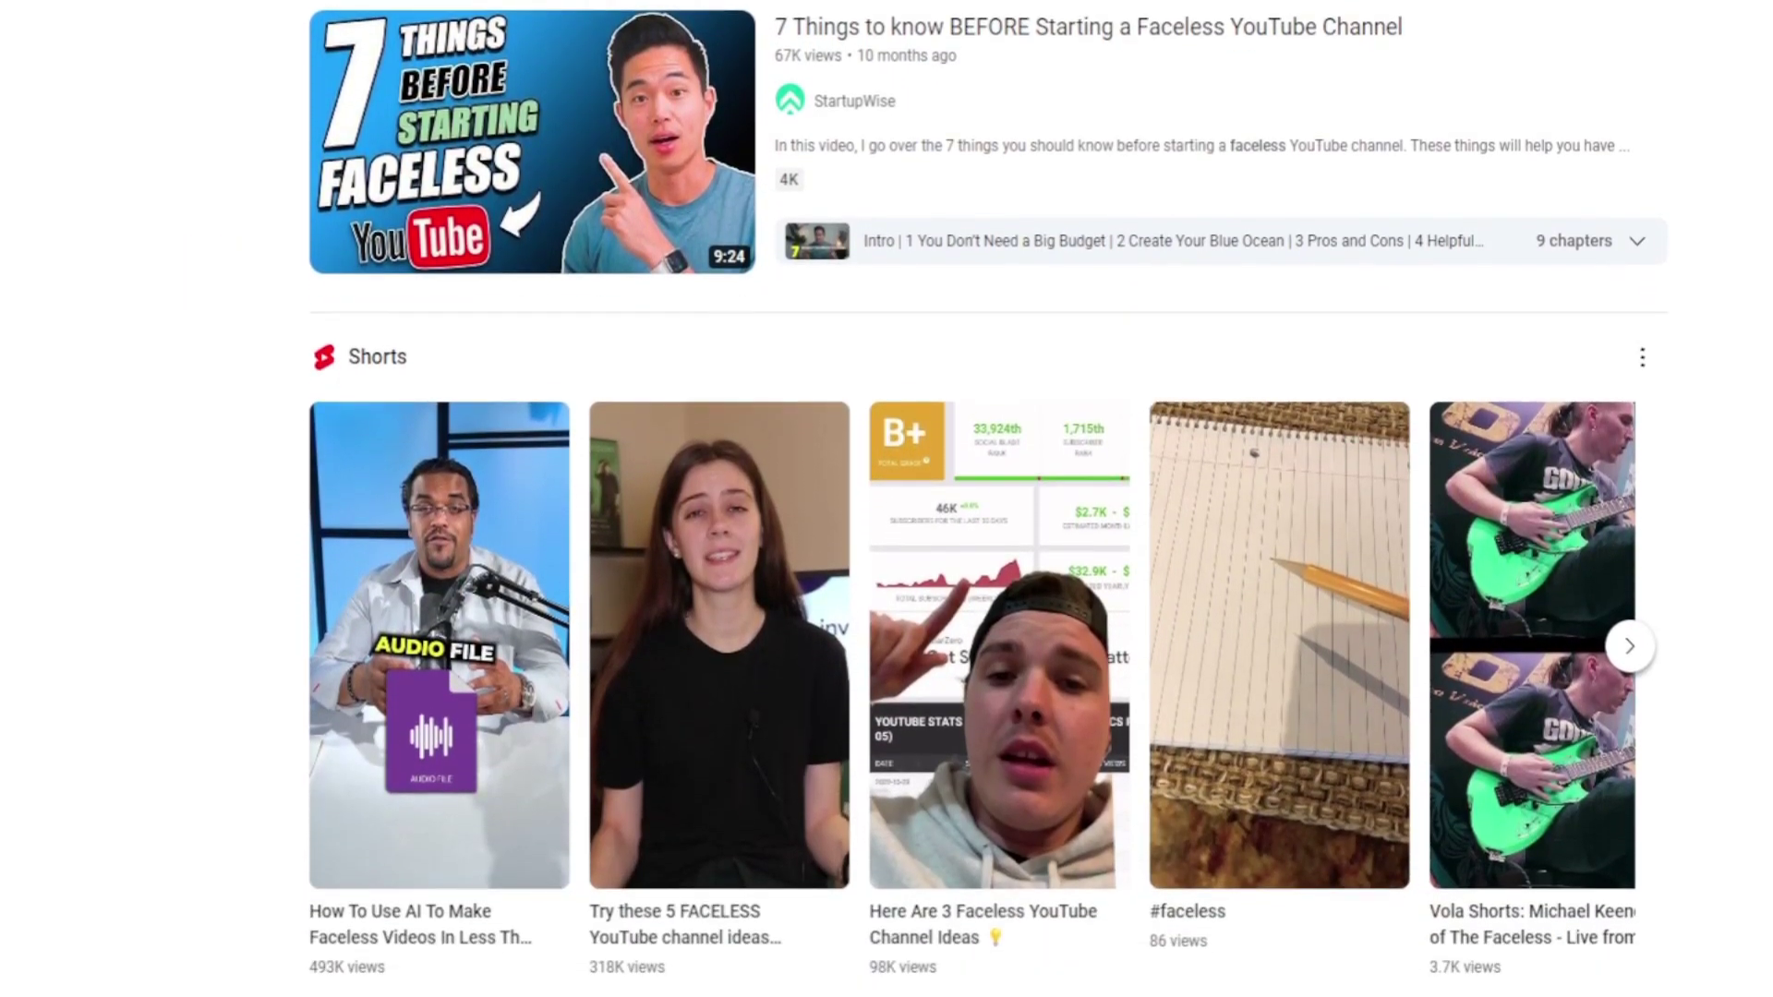
pyautogui.scroll(-1, 887, 498)
pyautogui.scroll(-1, 886, 499)
pyautogui.scroll(-1, 887, 500)
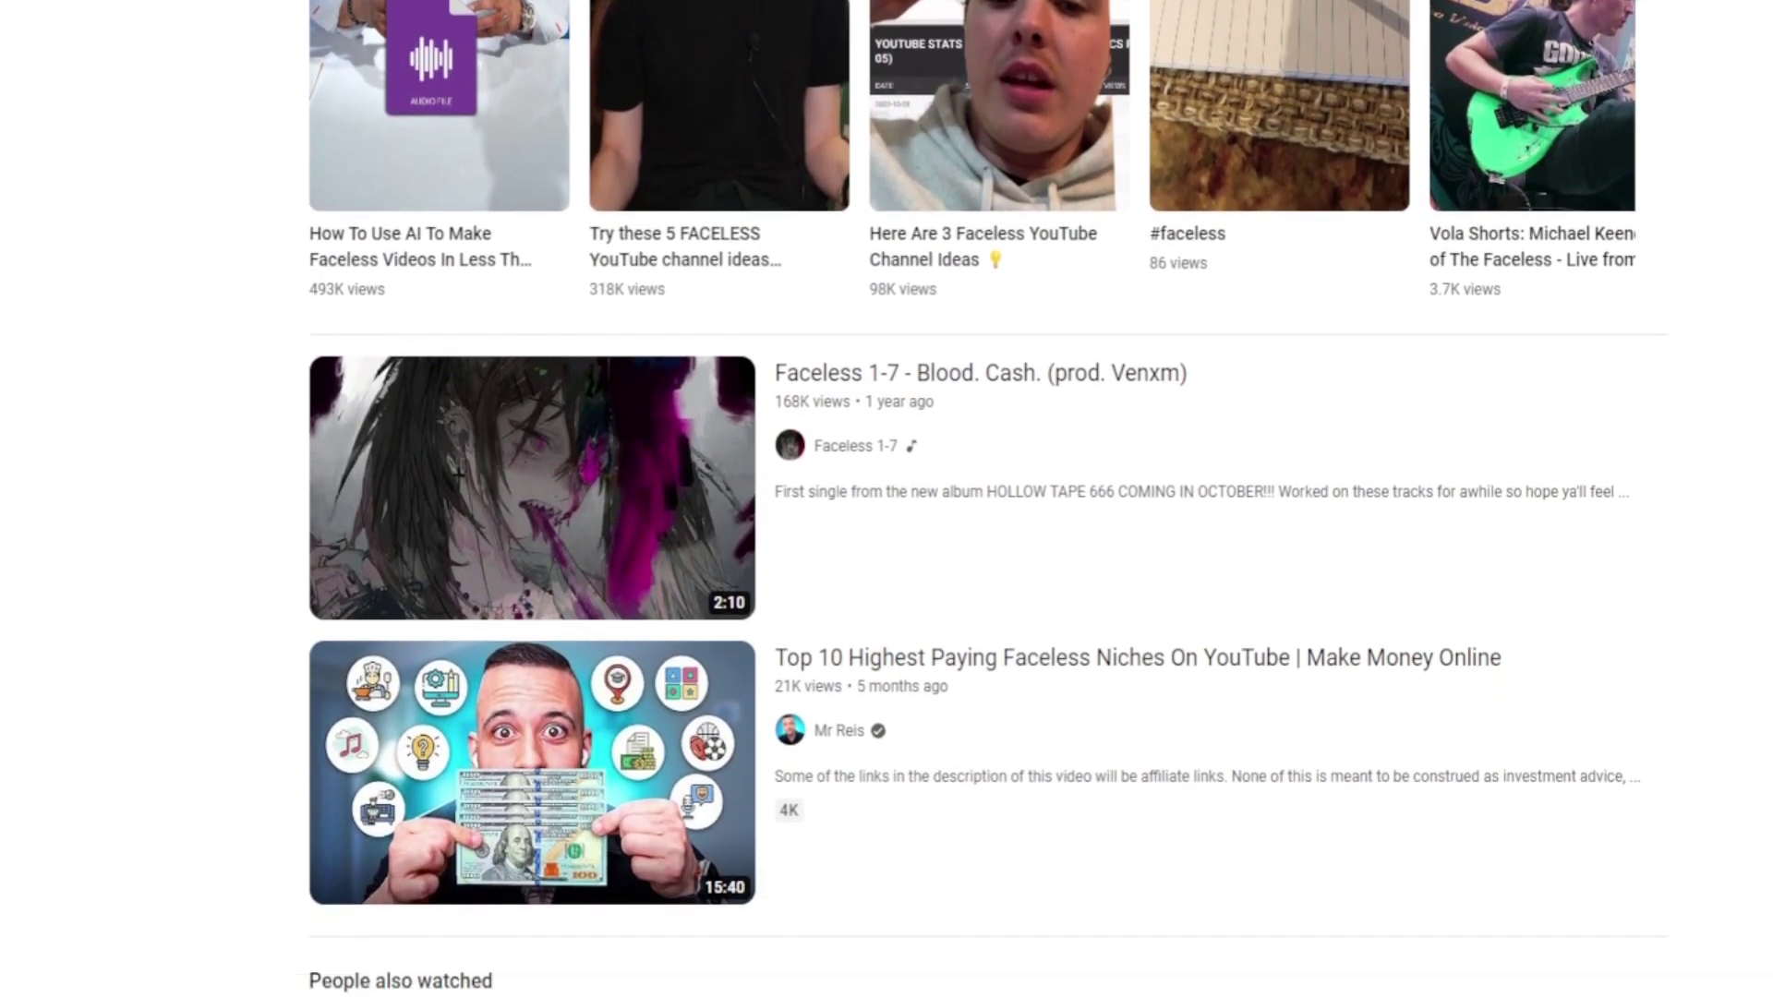
pyautogui.scroll(-1, 886, 499)
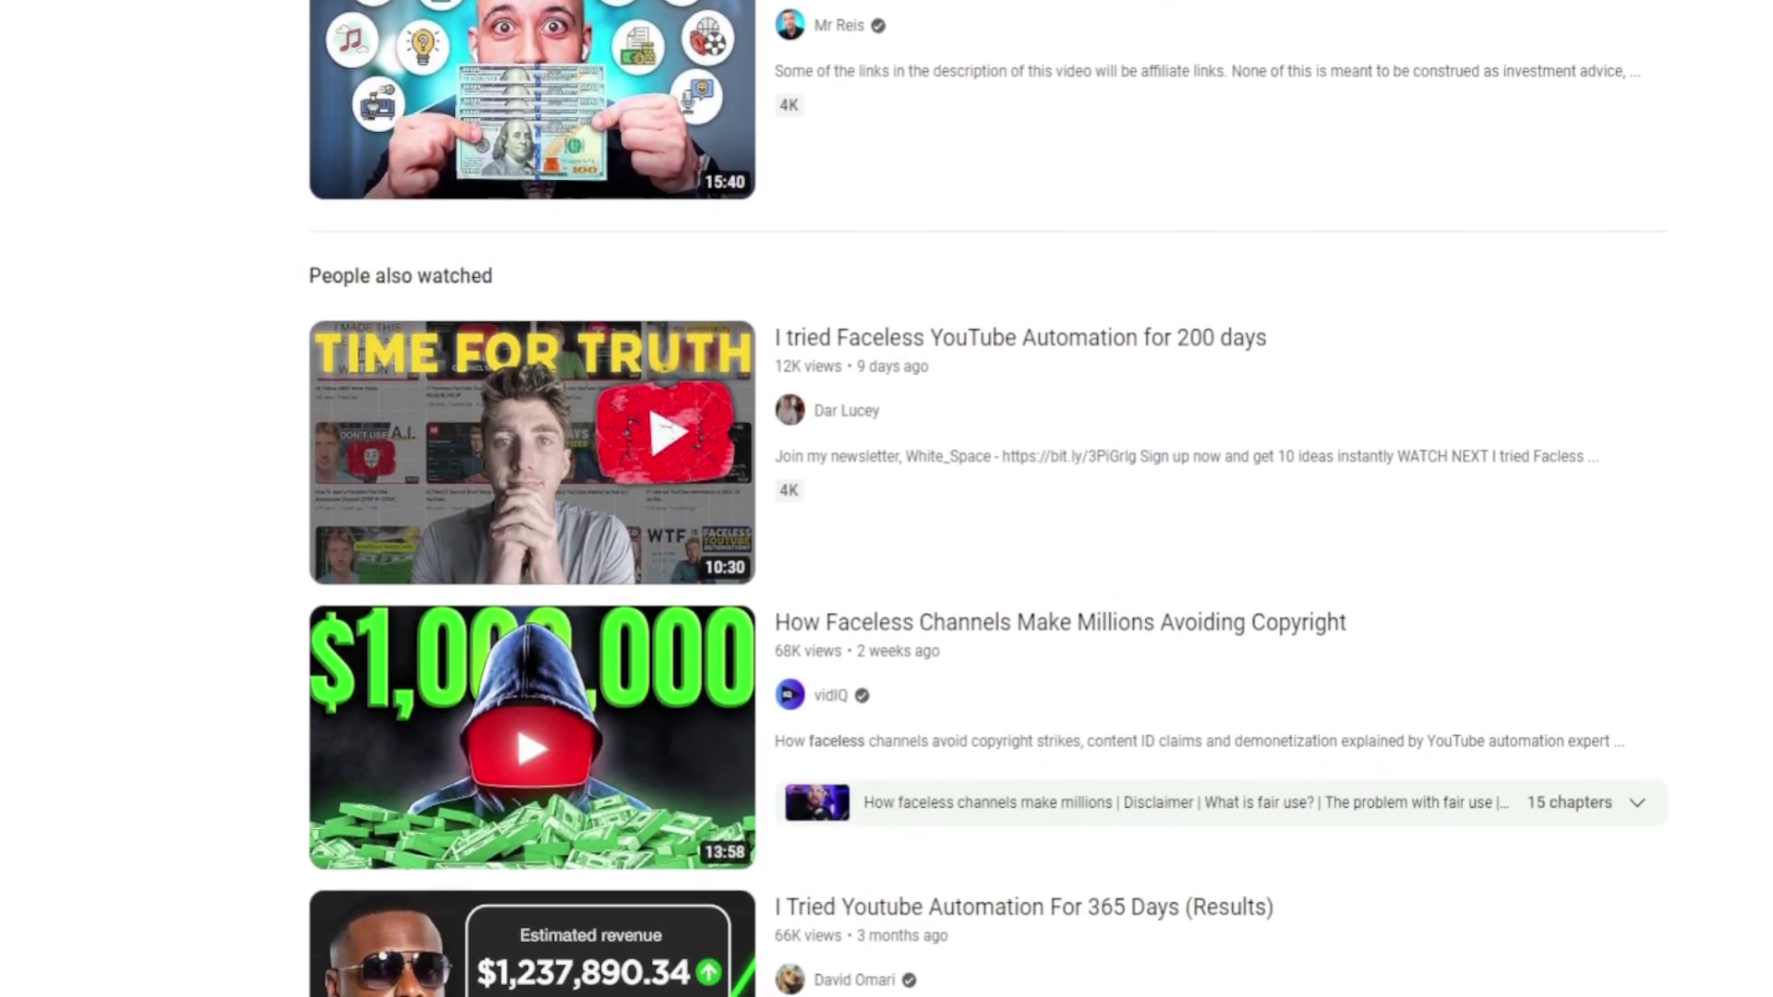
pyautogui.scroll(-1, 886, 499)
pyautogui.scroll(-1, 887, 499)
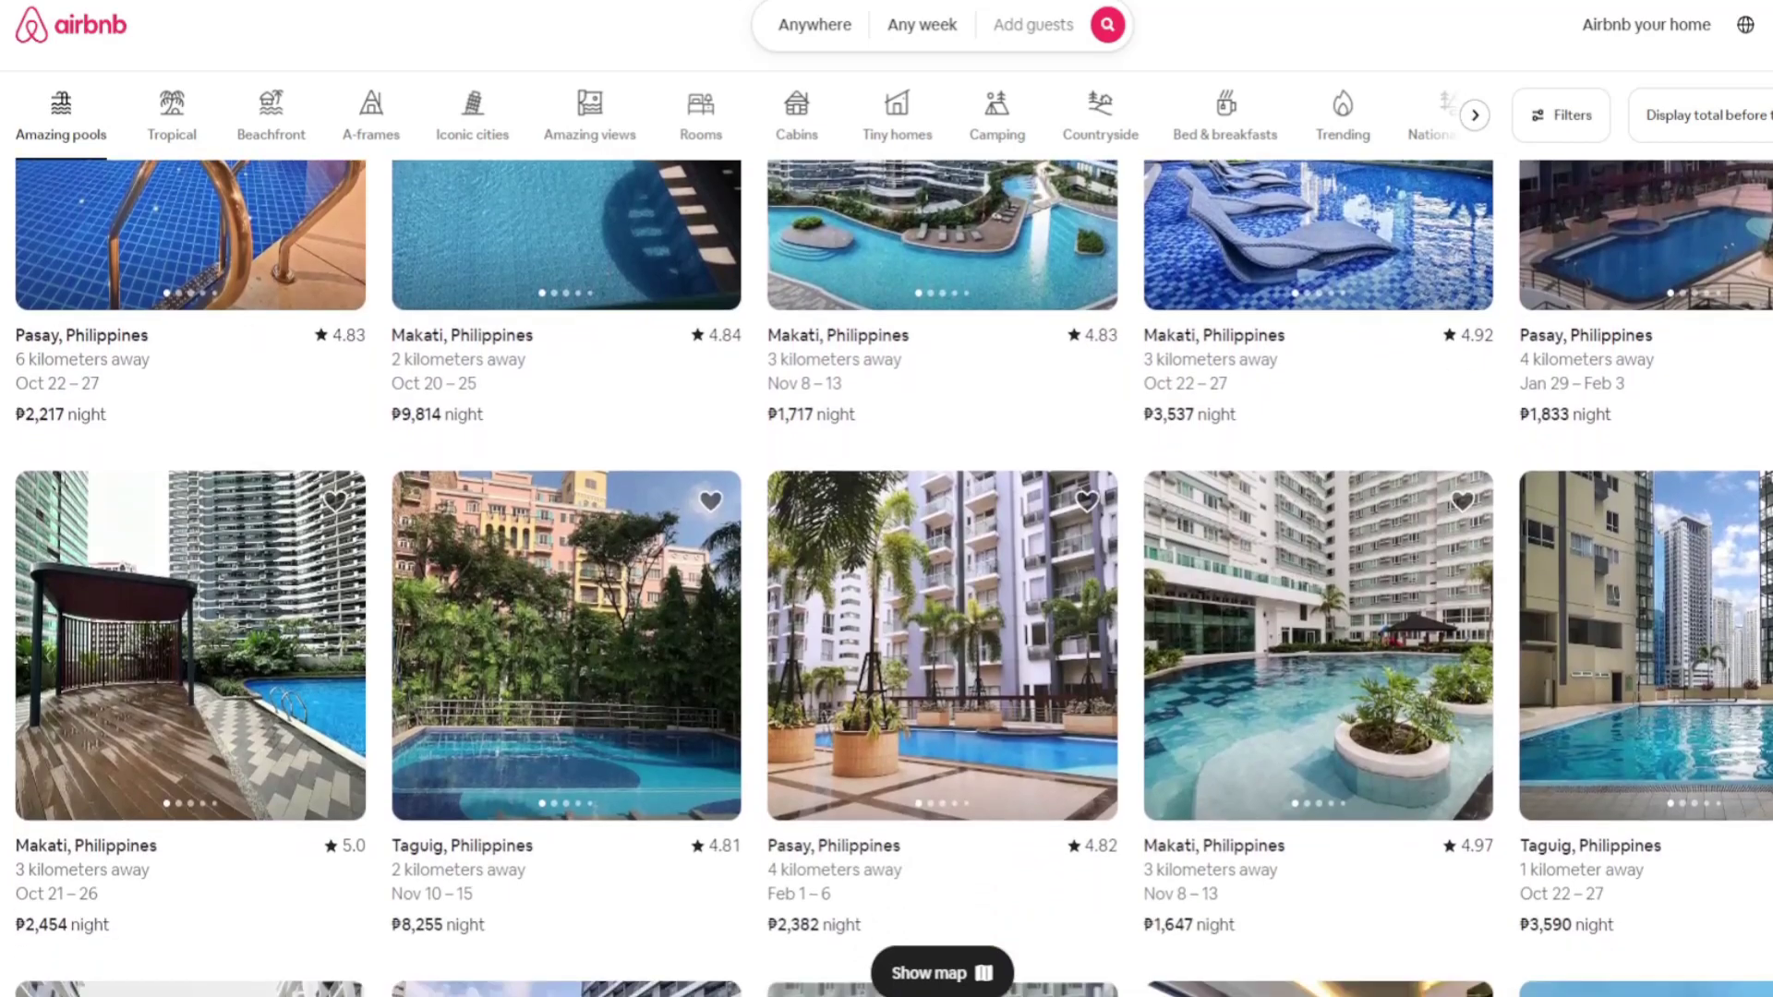
pyautogui.scroll(-3, 886, 554)
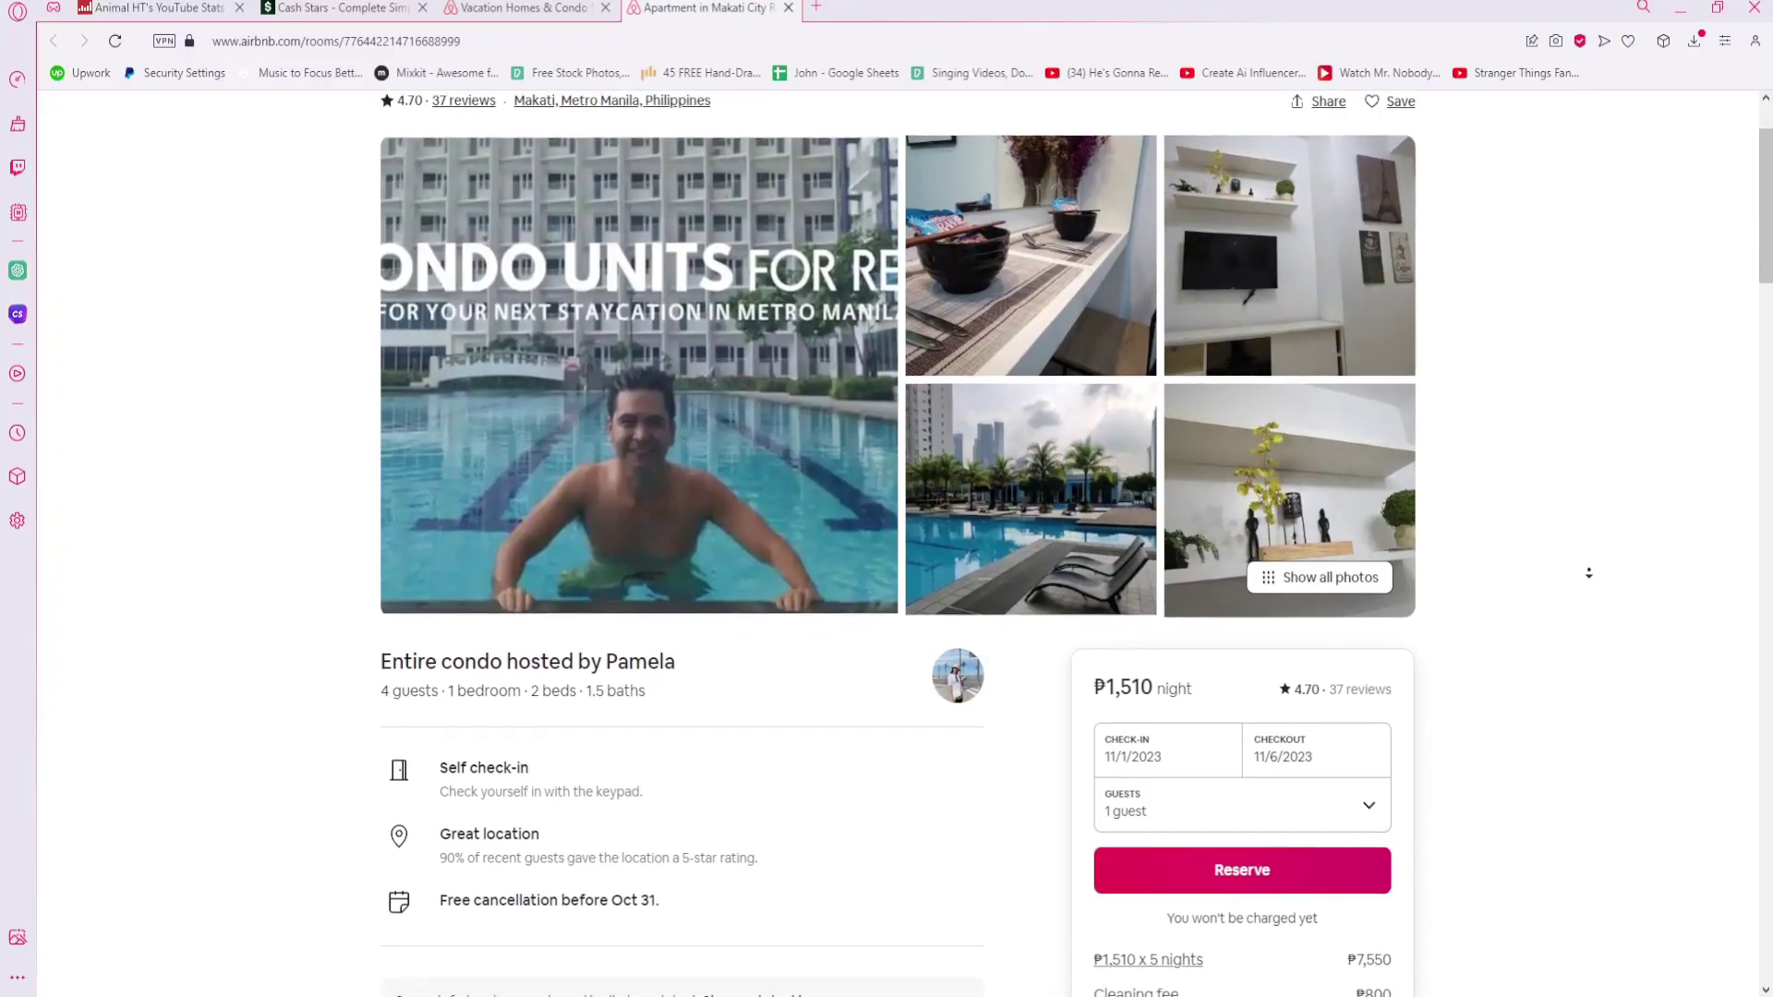
pyautogui.scroll(-2, 1592, 591)
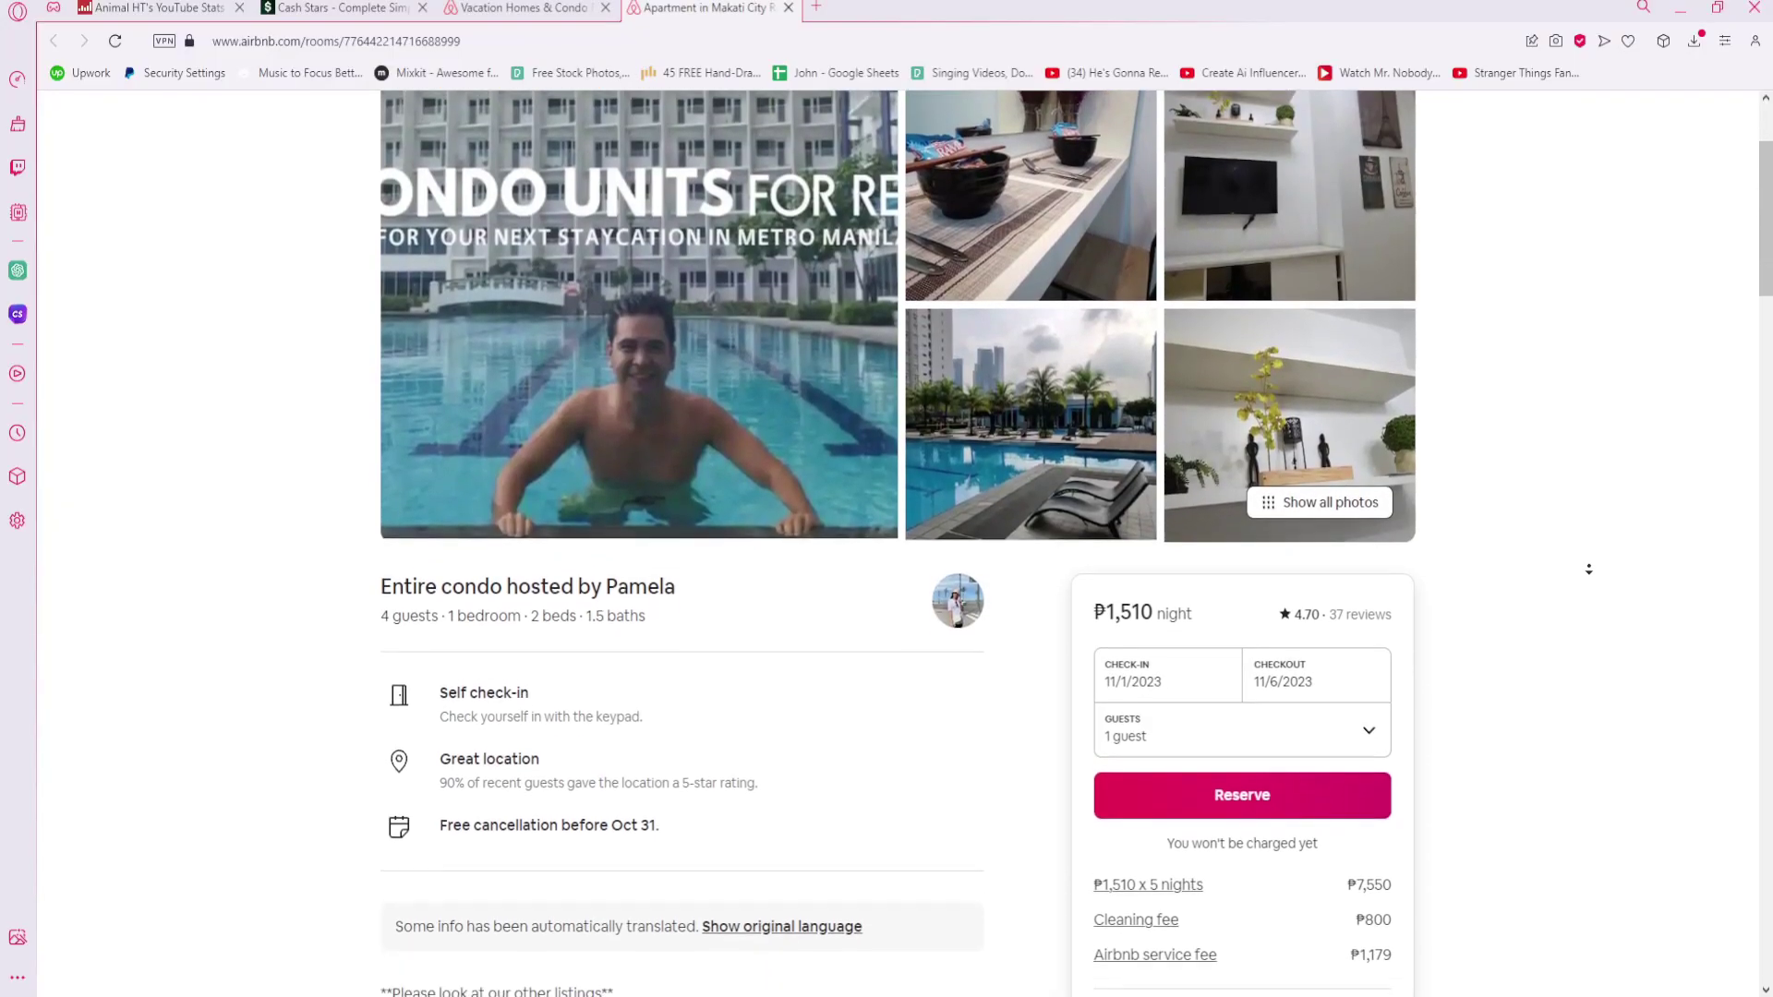
pyautogui.scroll(-1, 1593, 582)
pyautogui.scroll(-1, 1590, 569)
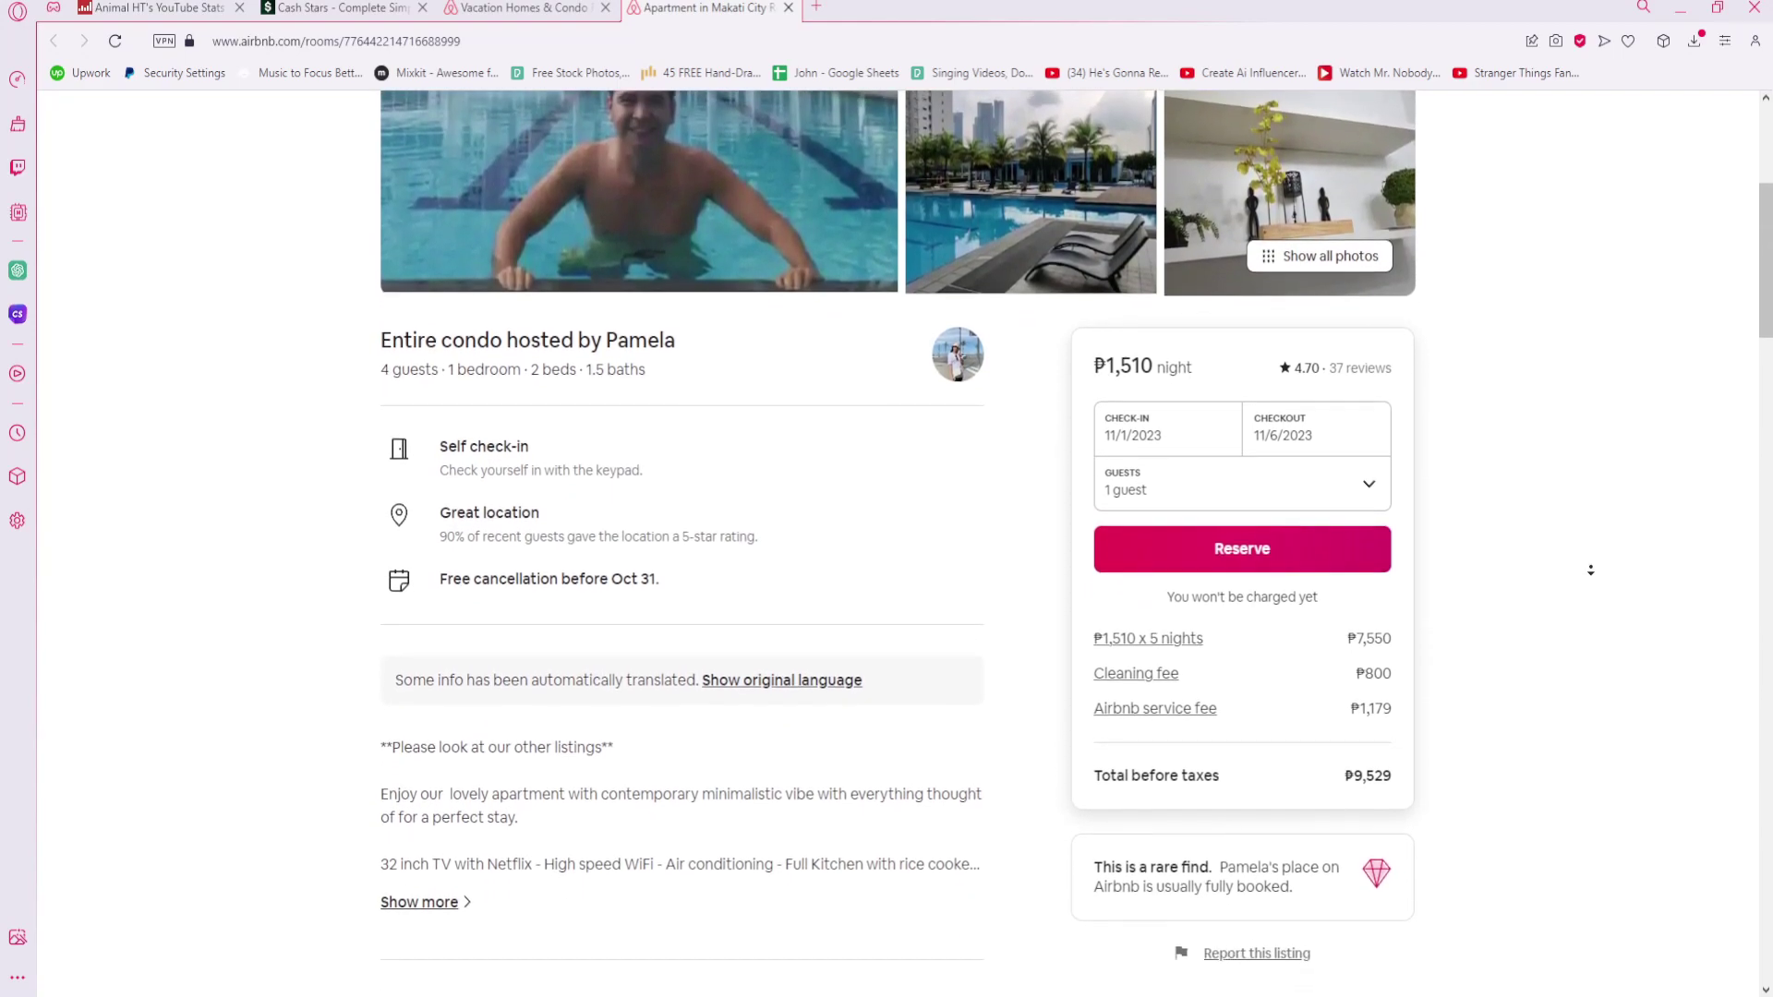
pyautogui.scroll(-2, 1591, 568)
pyautogui.scroll(-1, 1590, 568)
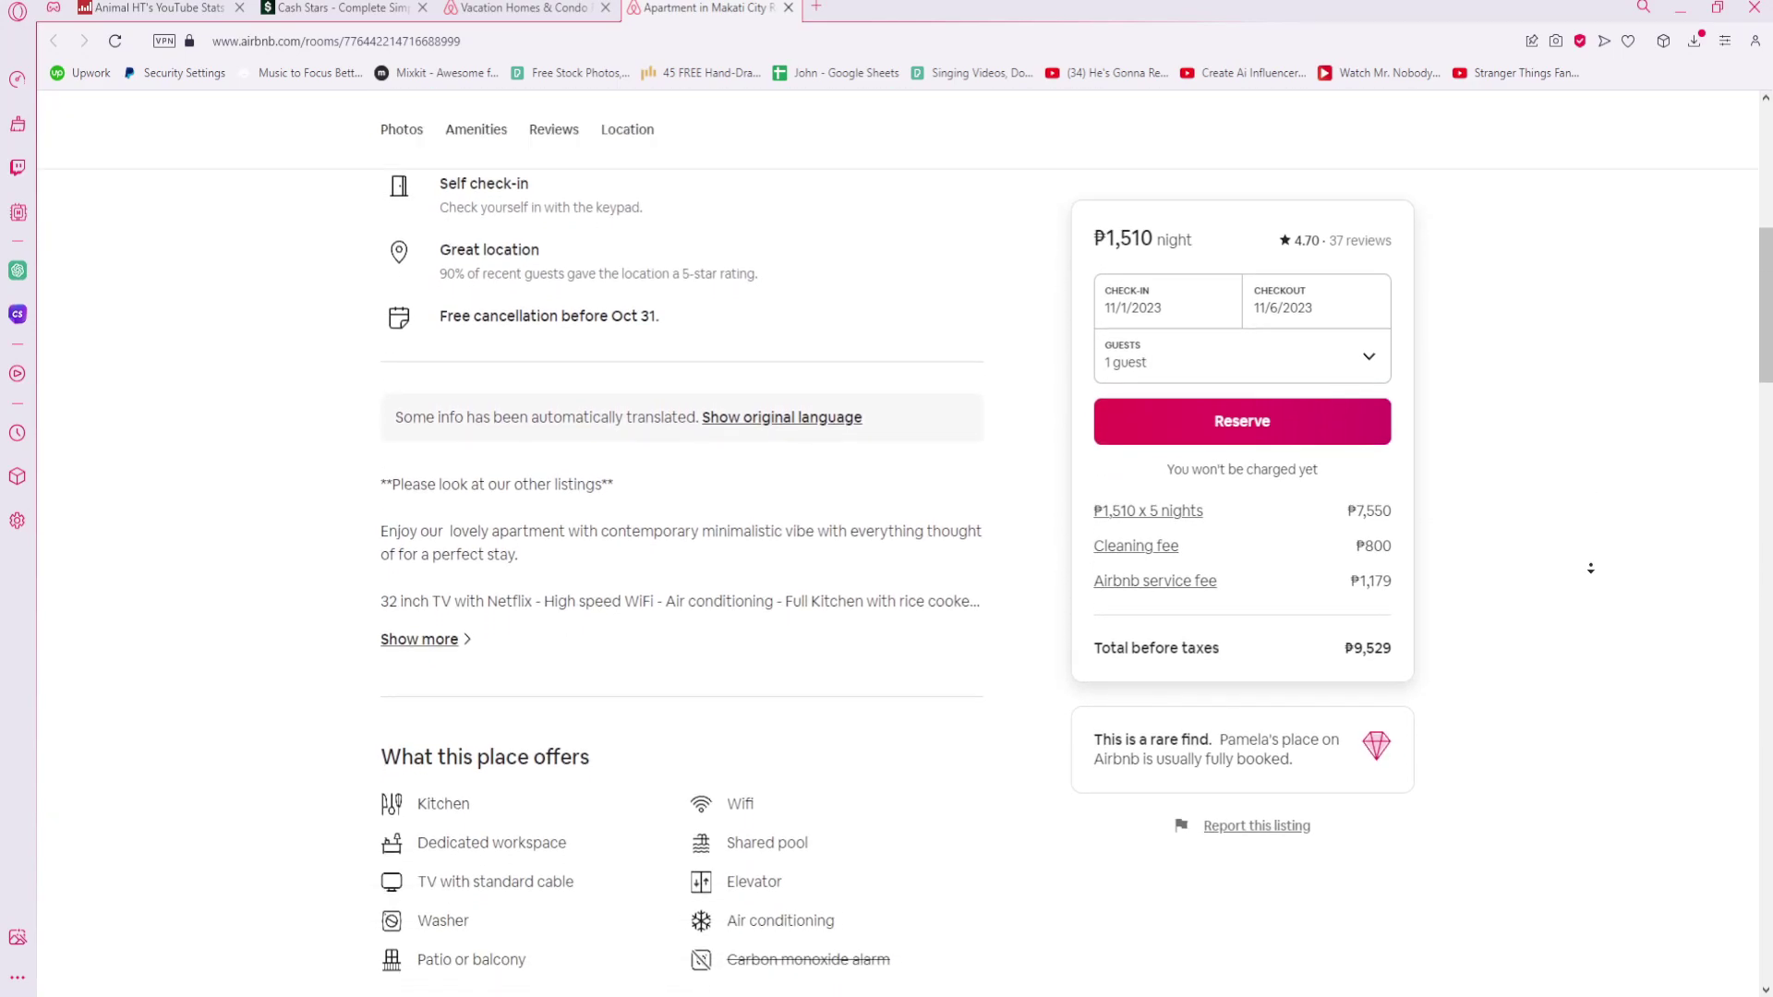
# Read the Makati condo's full About this space description, then close it.
pyautogui.click(450, 526)
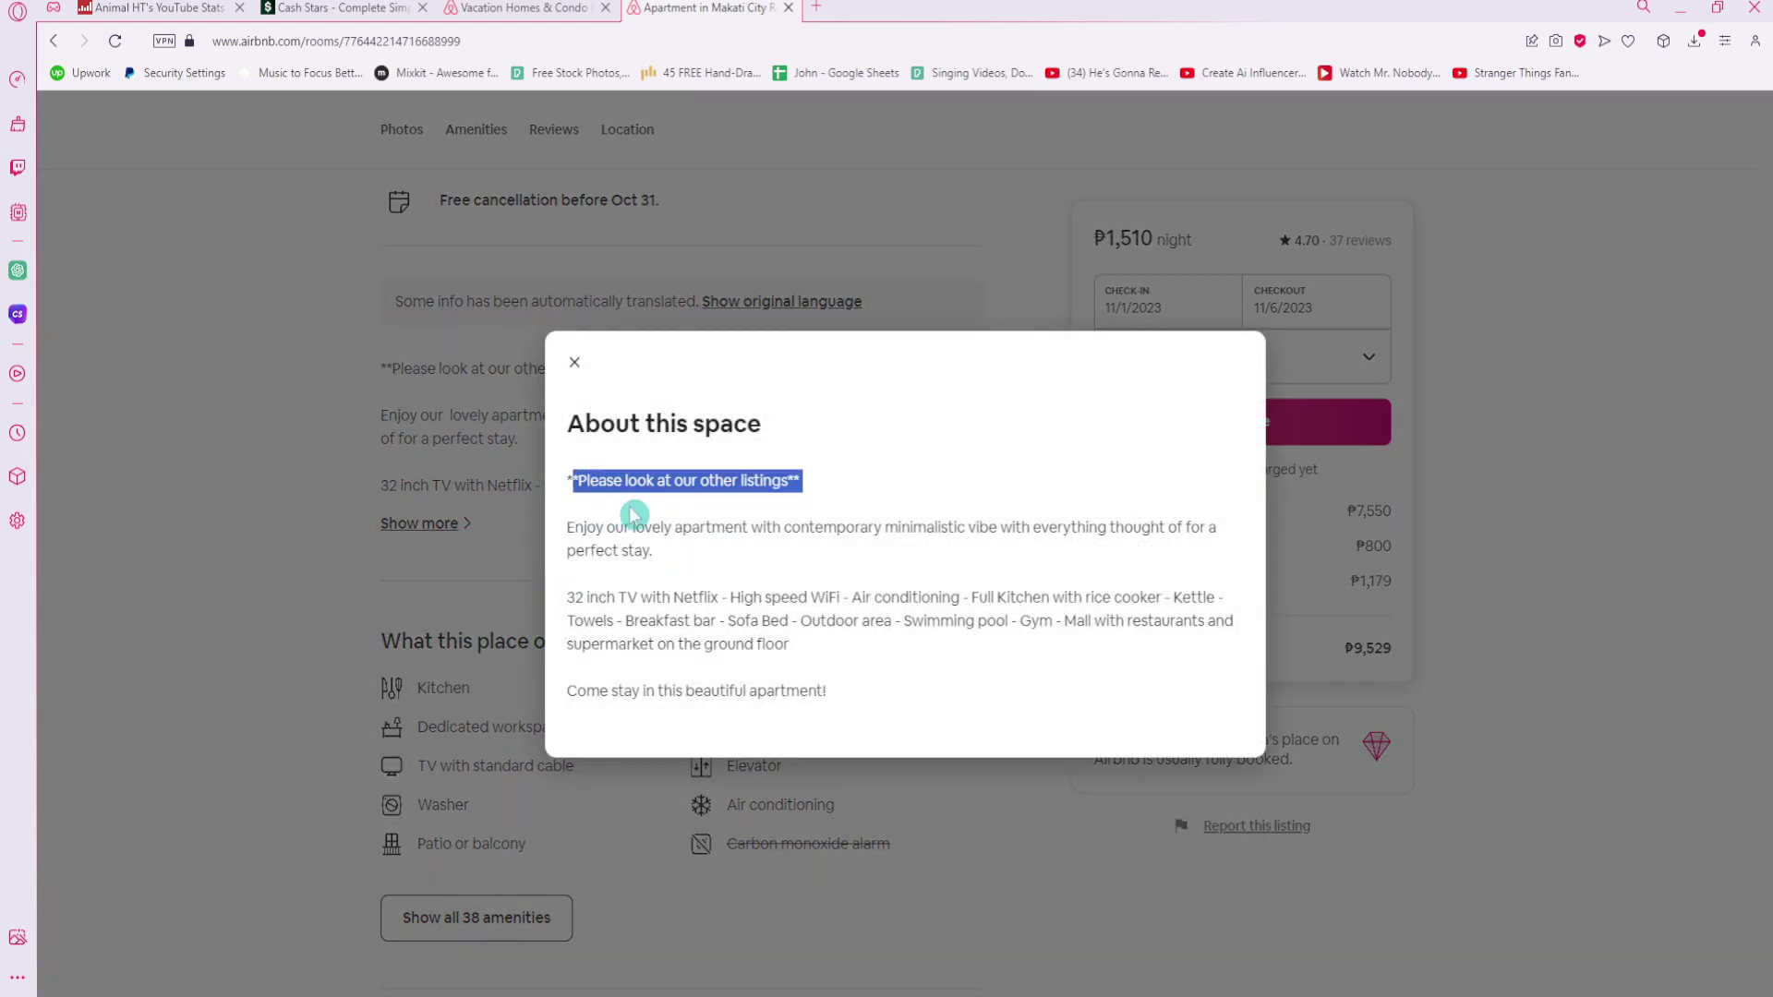
pyautogui.click(541, 763)
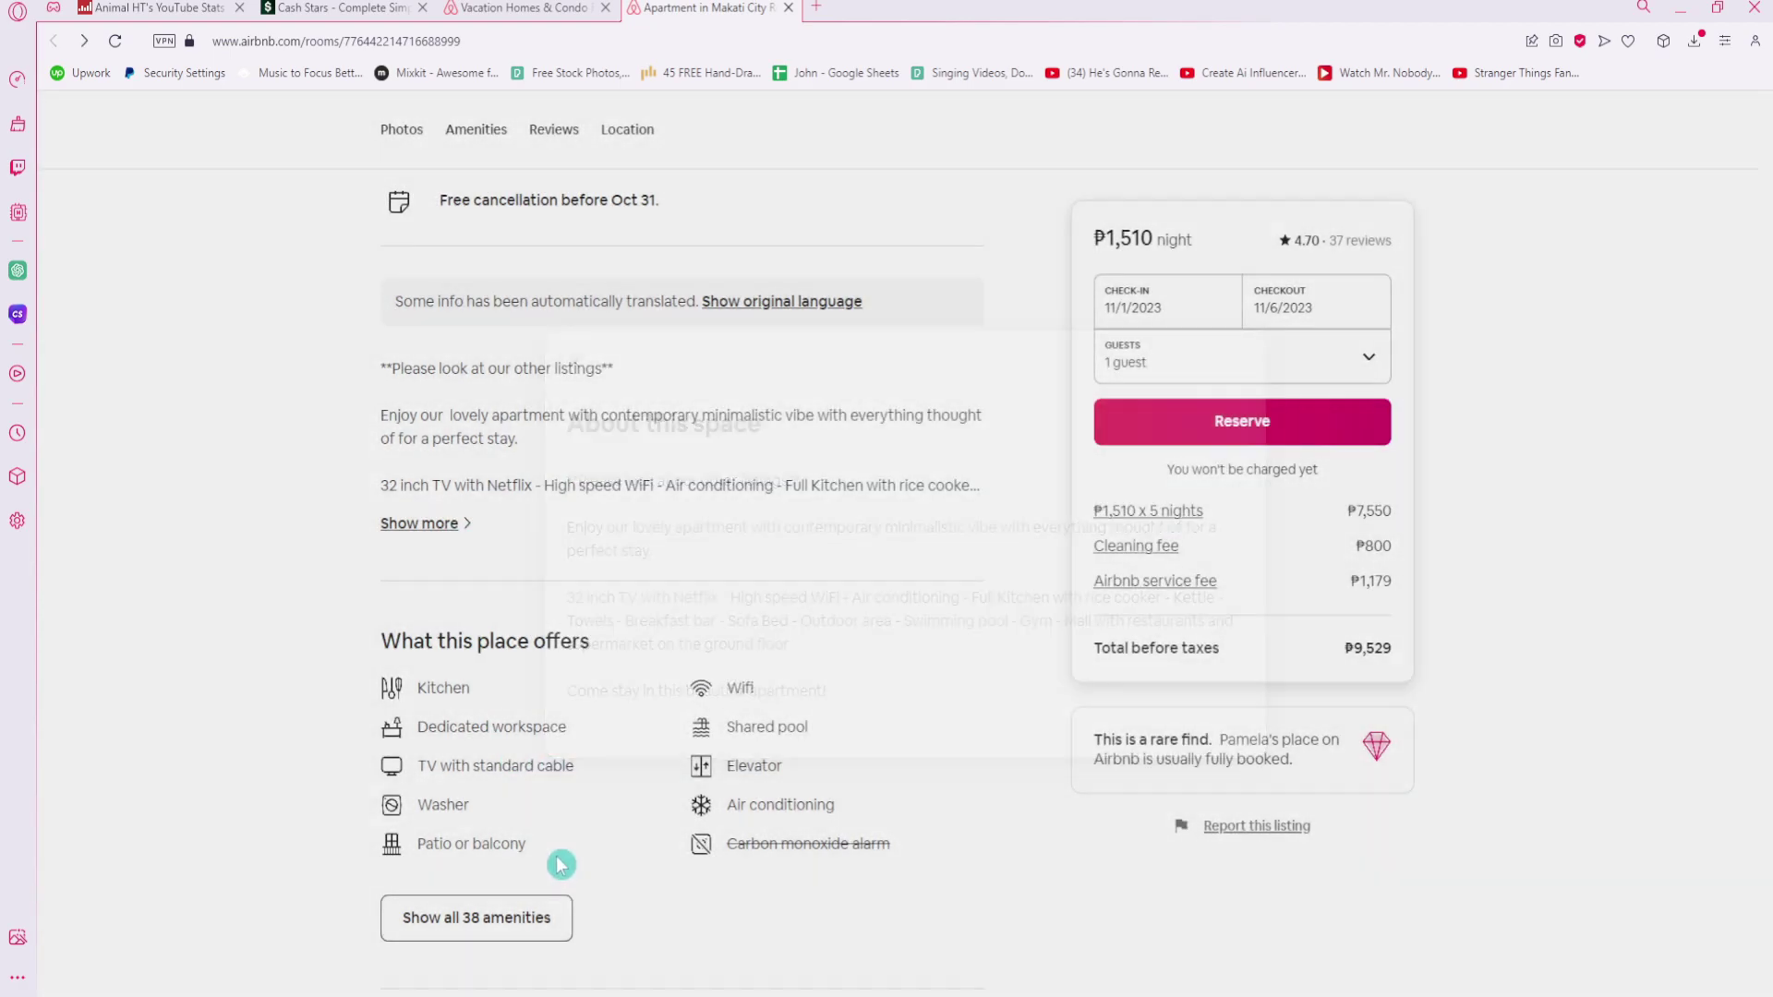
pyautogui.scroll(-3, 559, 863)
pyautogui.scroll(-2, 620, 880)
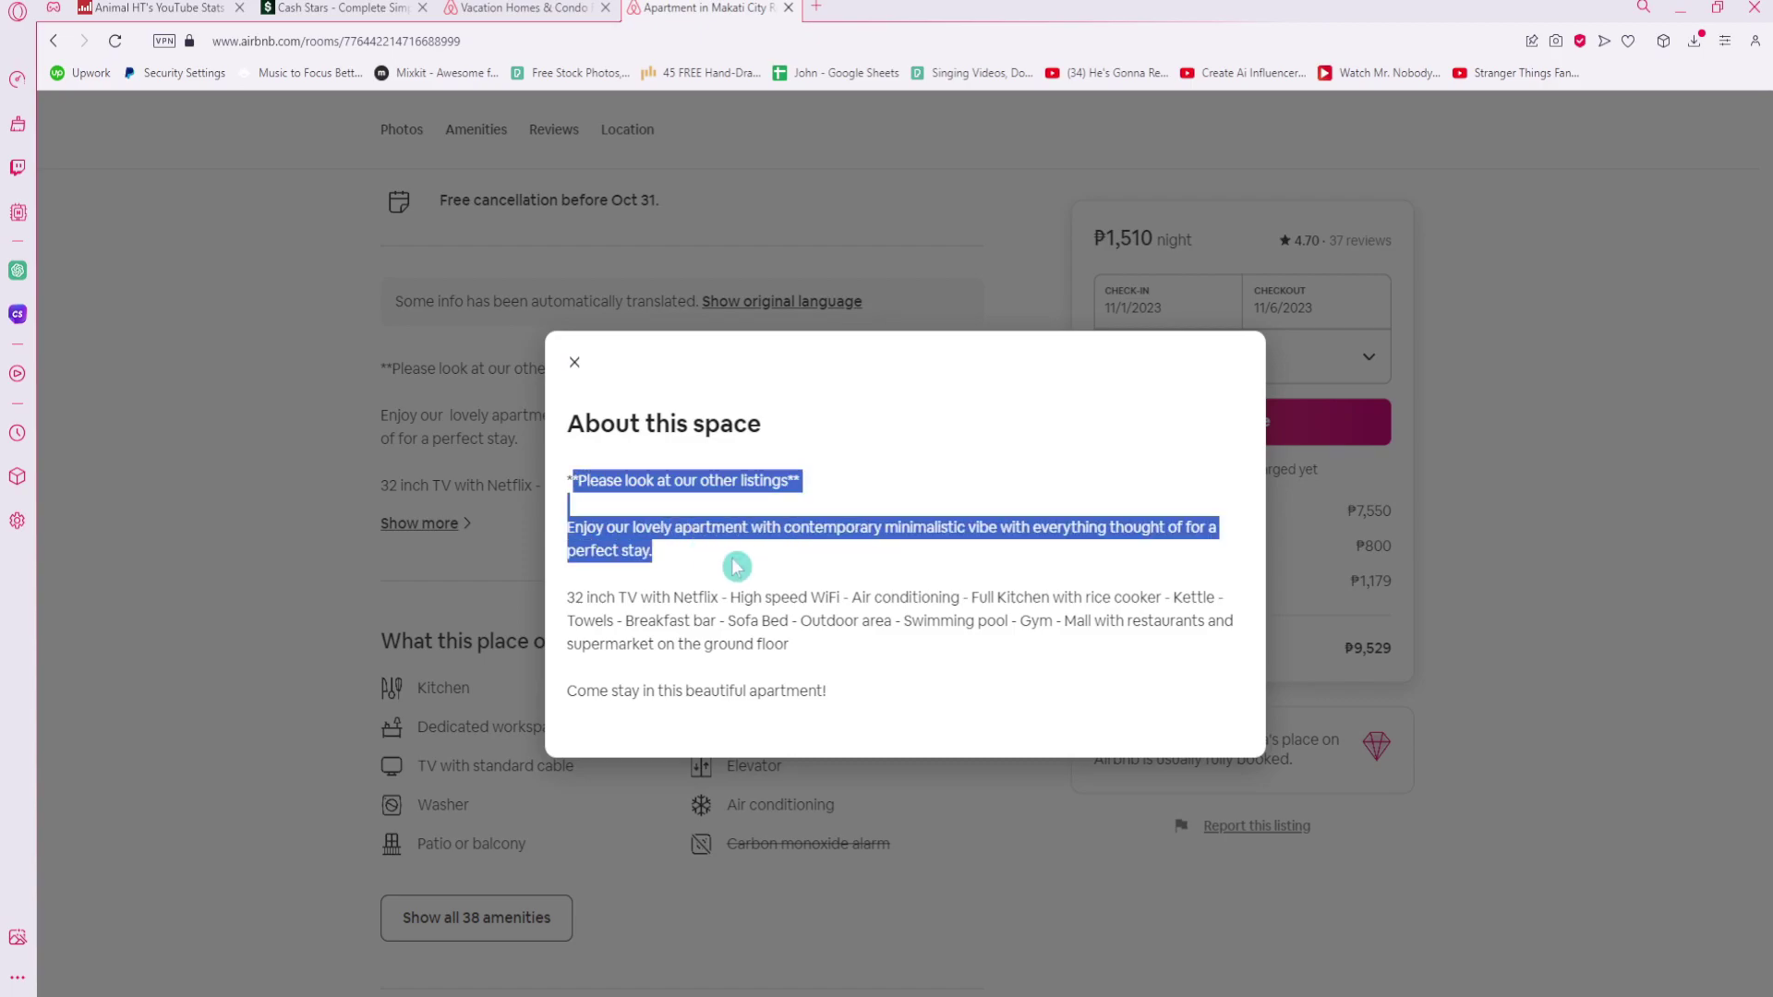
pyautogui.click(488, 744)
pyautogui.scroll(-3, 619, 872)
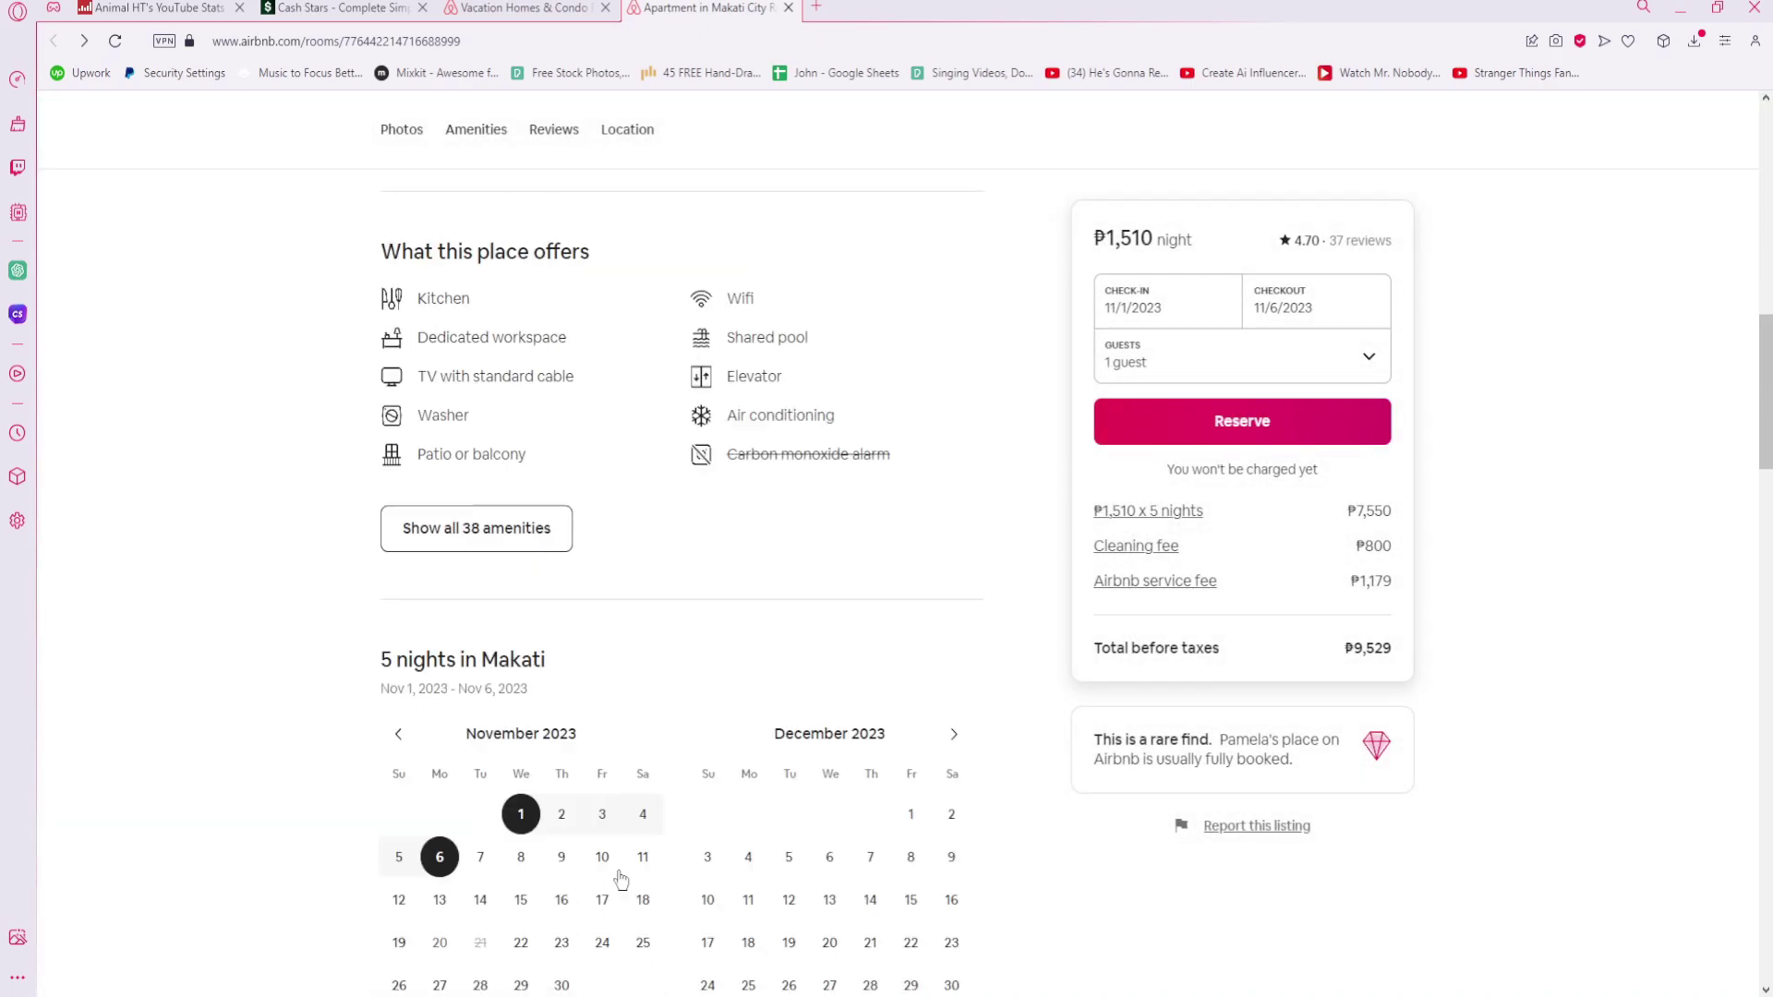
pyautogui.scroll(-2, 620, 872)
pyautogui.scroll(-3, 620, 871)
pyautogui.scroll(-2, 619, 871)
pyautogui.scroll(-2, 620, 872)
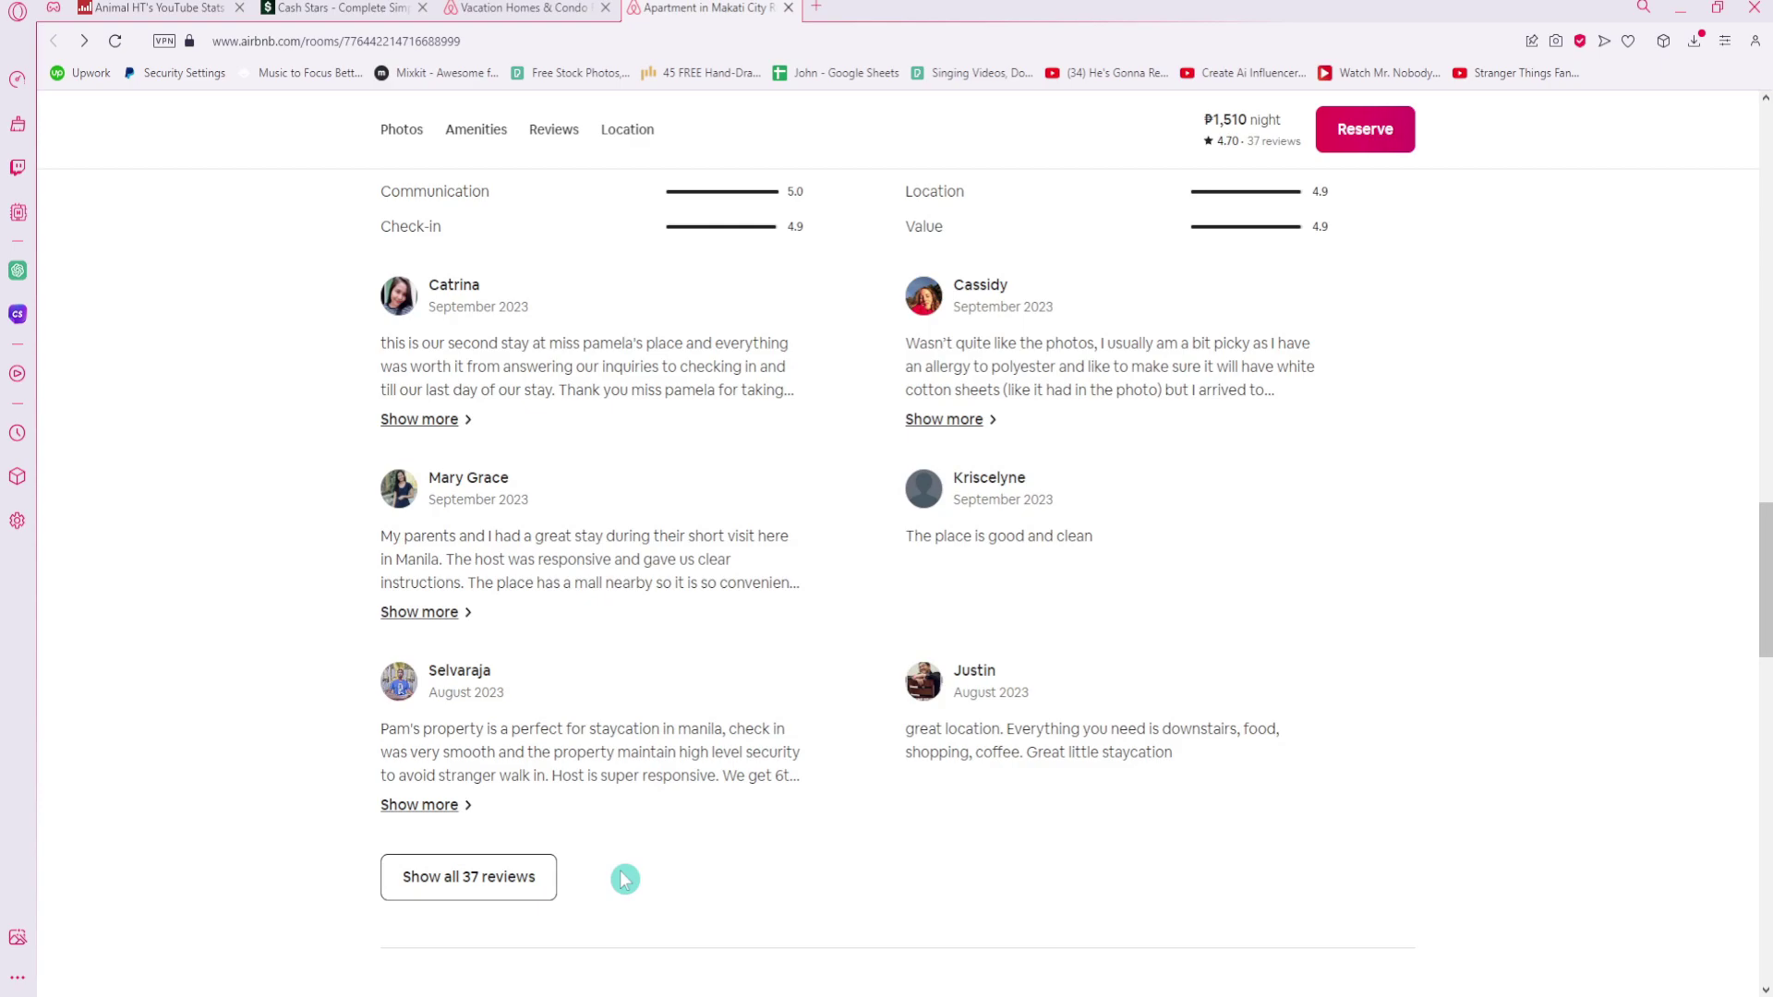
pyautogui.scroll(-2, 620, 872)
pyautogui.scroll(-1, 620, 871)
pyautogui.scroll(-2, 620, 872)
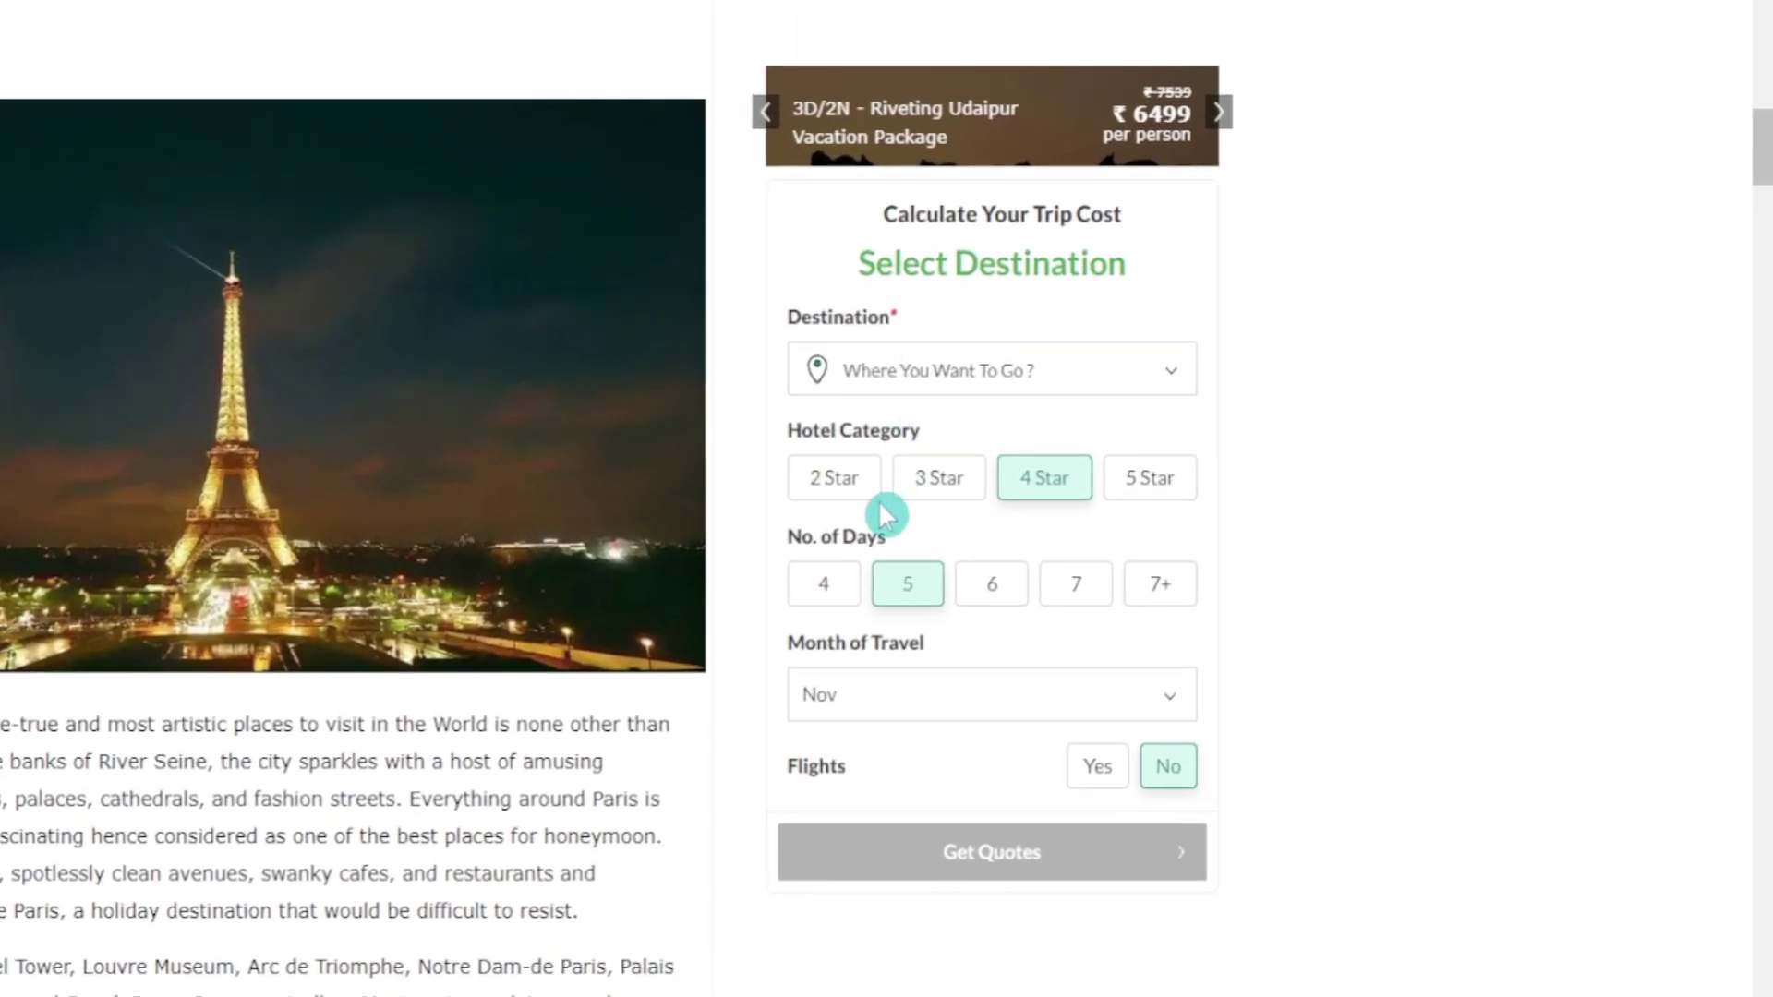
# Choose 3-star hotels in the trip calculator, keeping November as the travel month.
pyautogui.click(1234, 436)
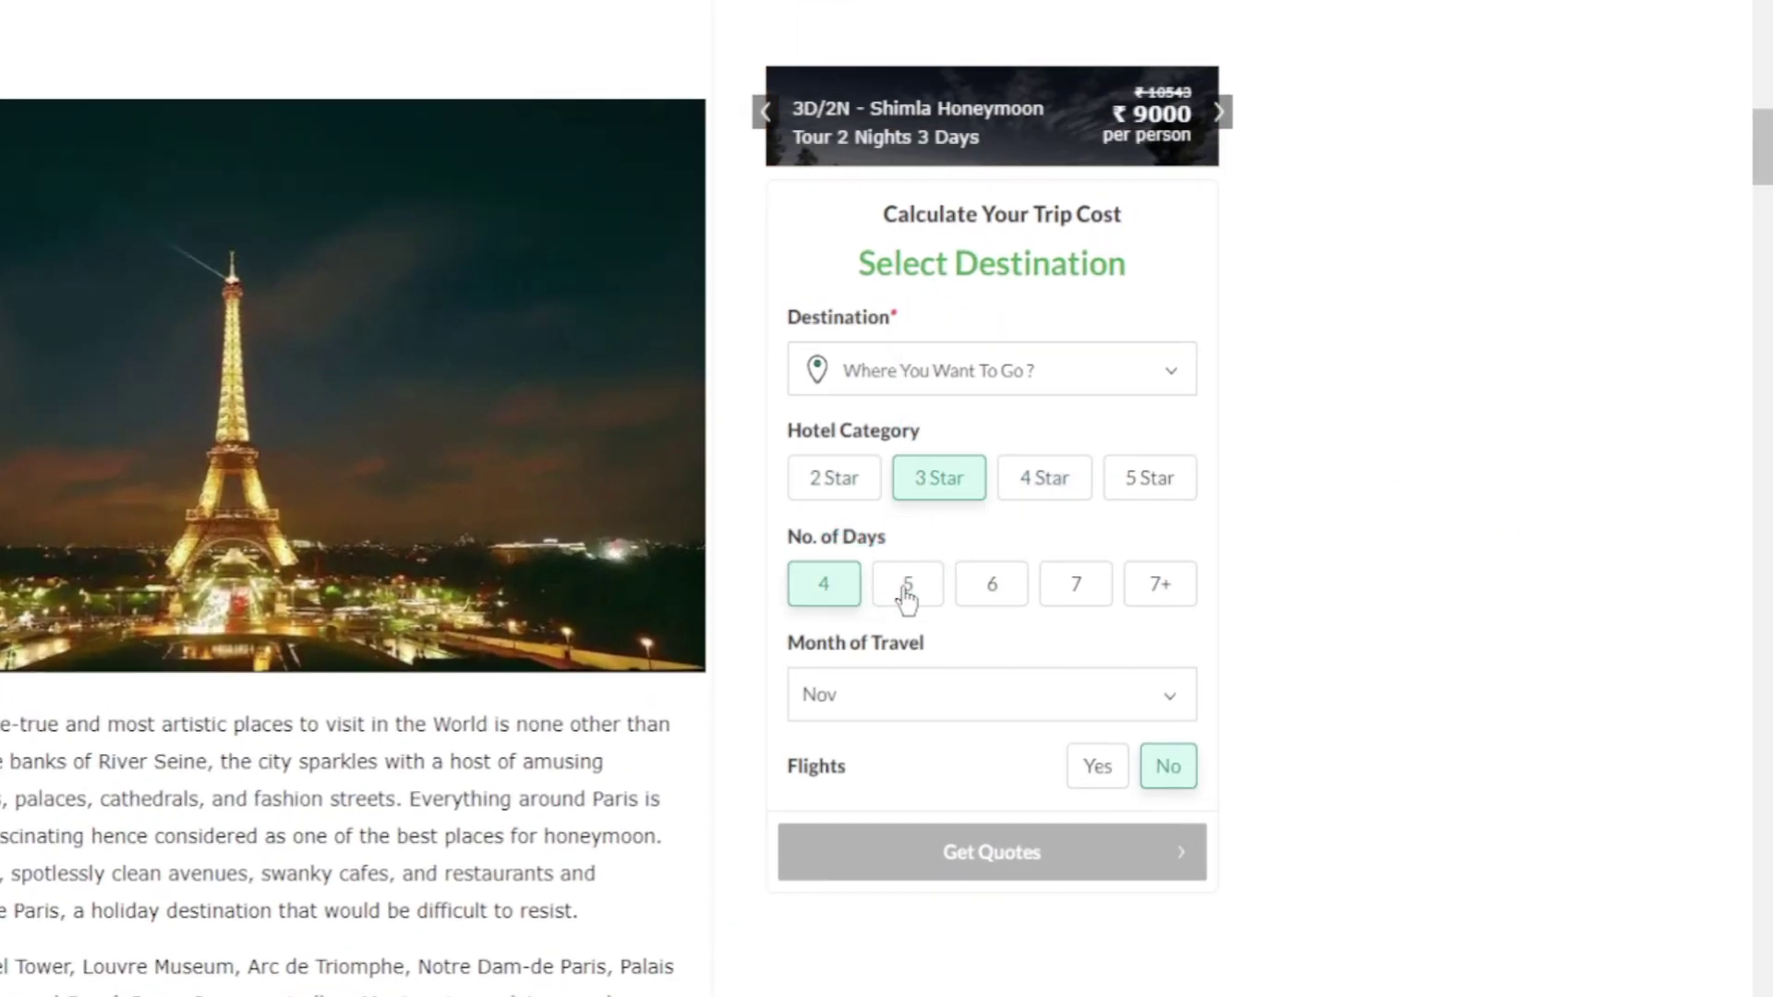
pyautogui.click(898, 692)
pyautogui.click(873, 859)
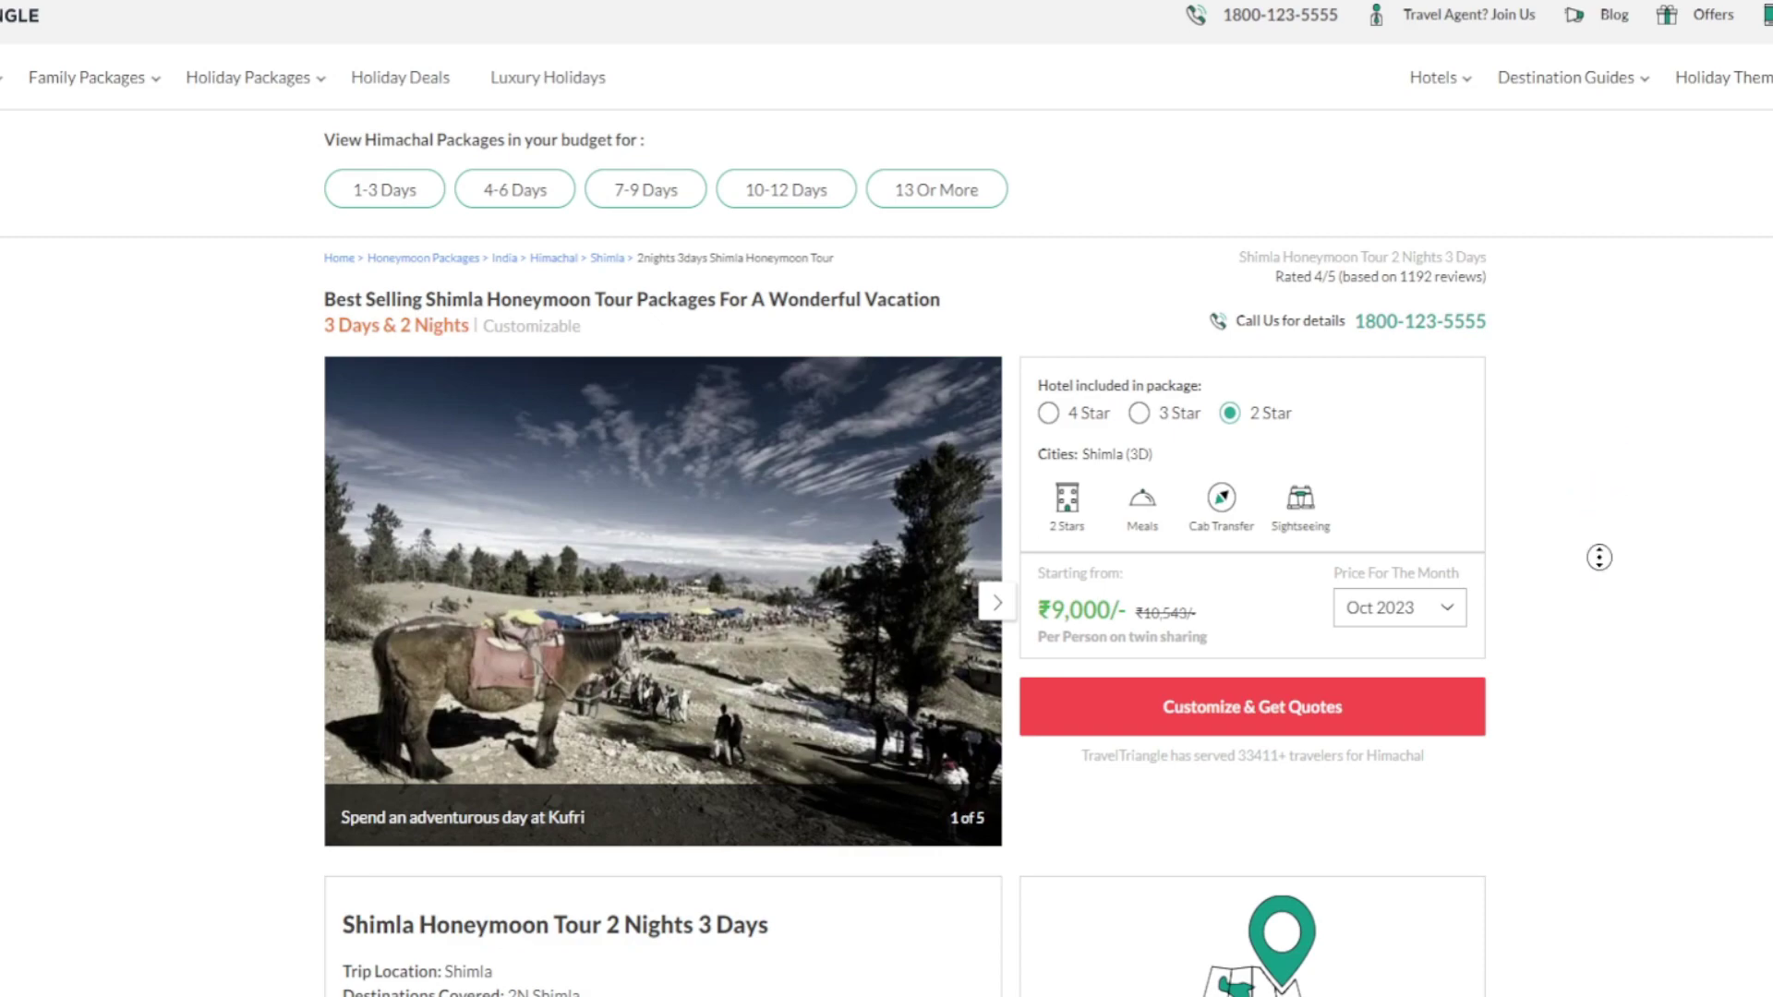
pyautogui.scroll(-4, 1611, 623)
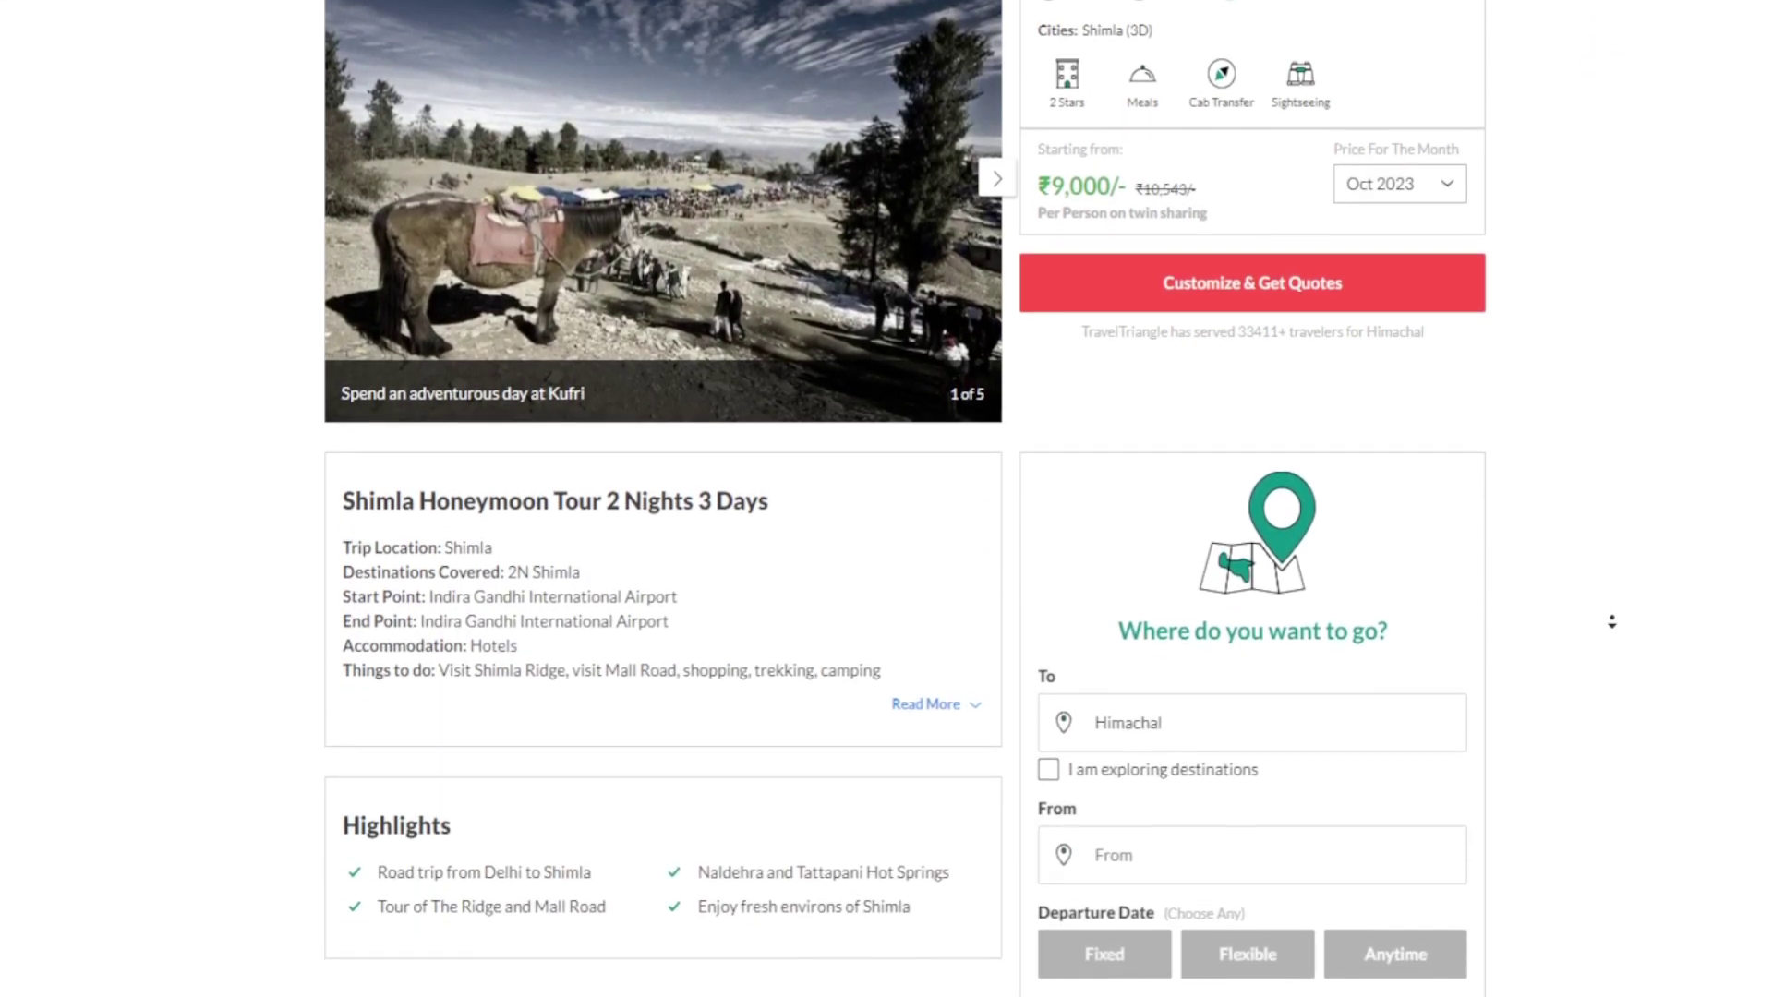
pyautogui.scroll(-2, 1612, 622)
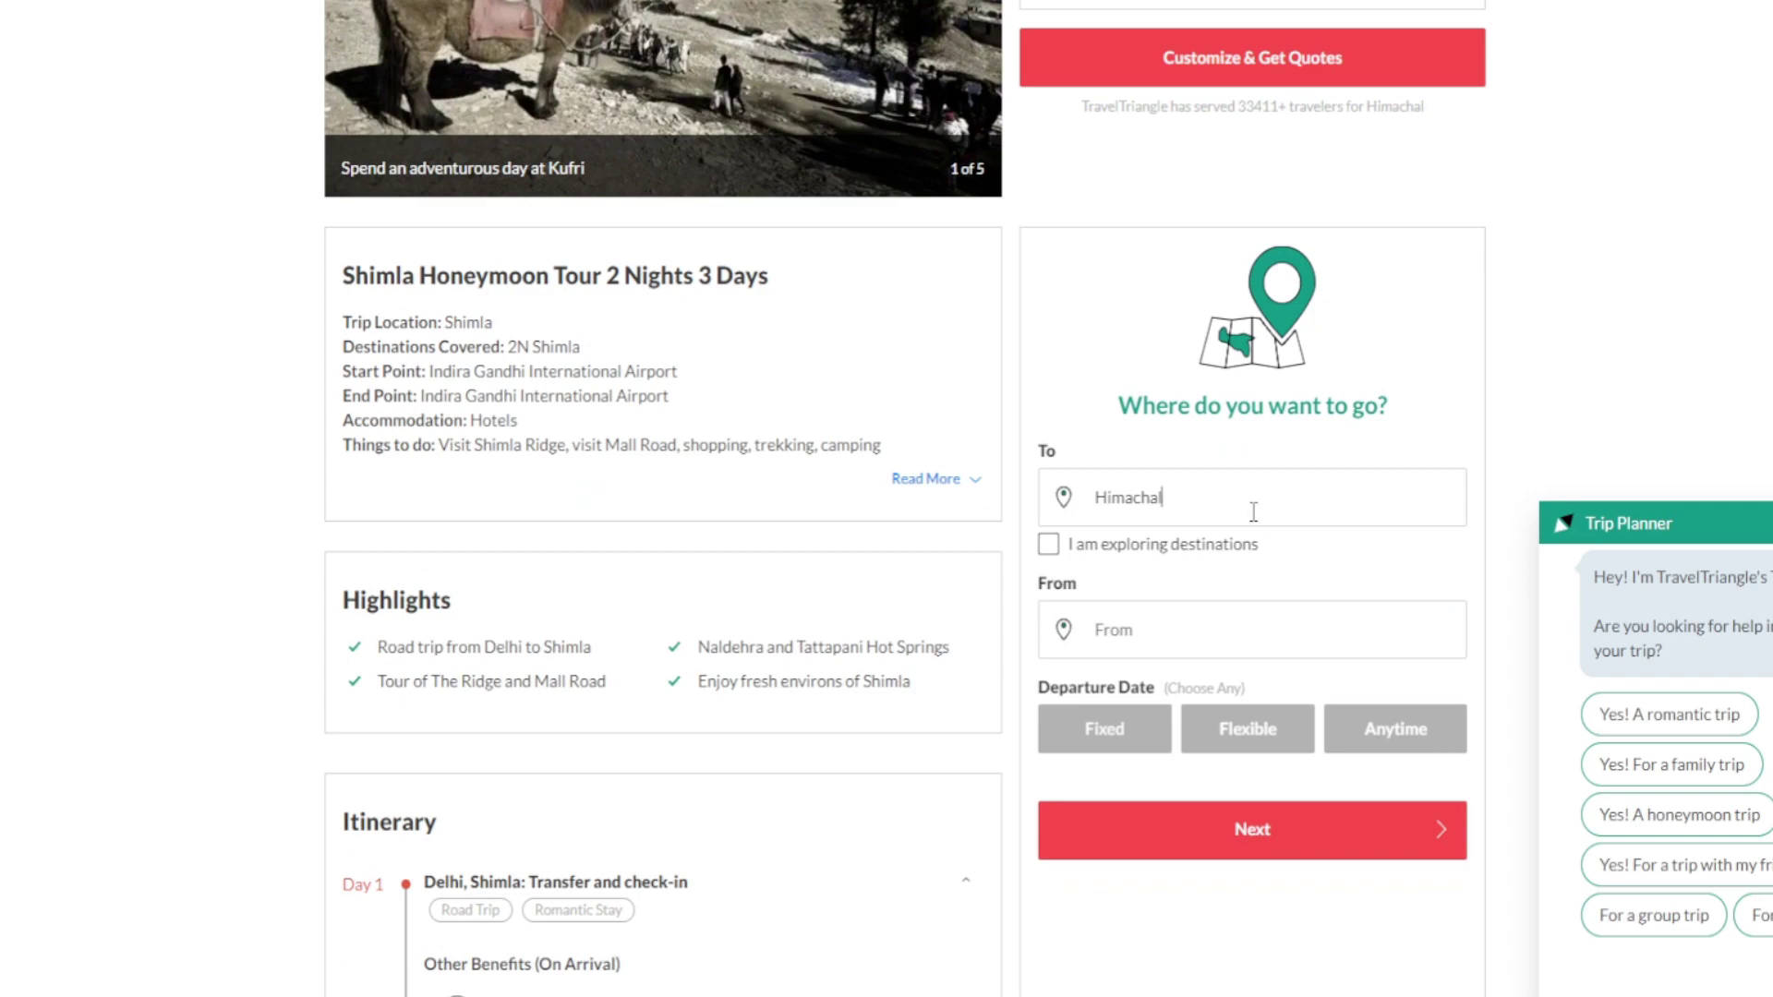
pyautogui.scroll(-1, 691, 647)
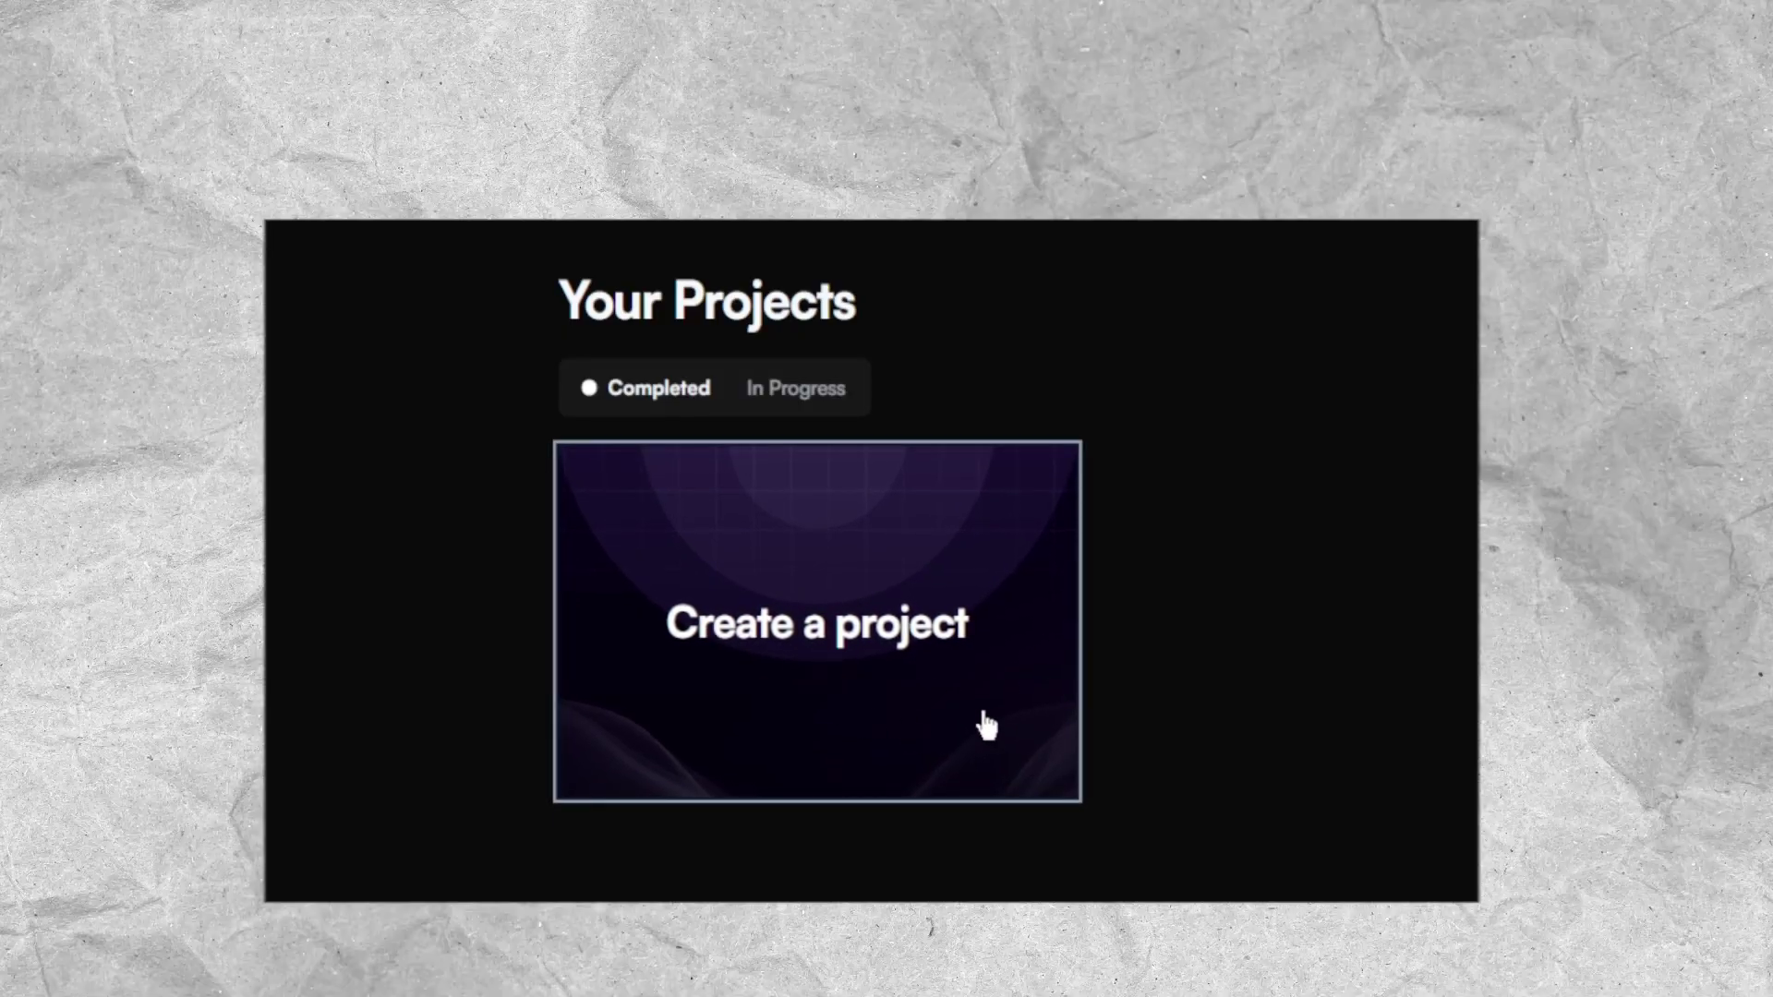
# Create a new thumbnail project, generate images from the prompt, and use the first generation as background.
pyautogui.click(983, 724)
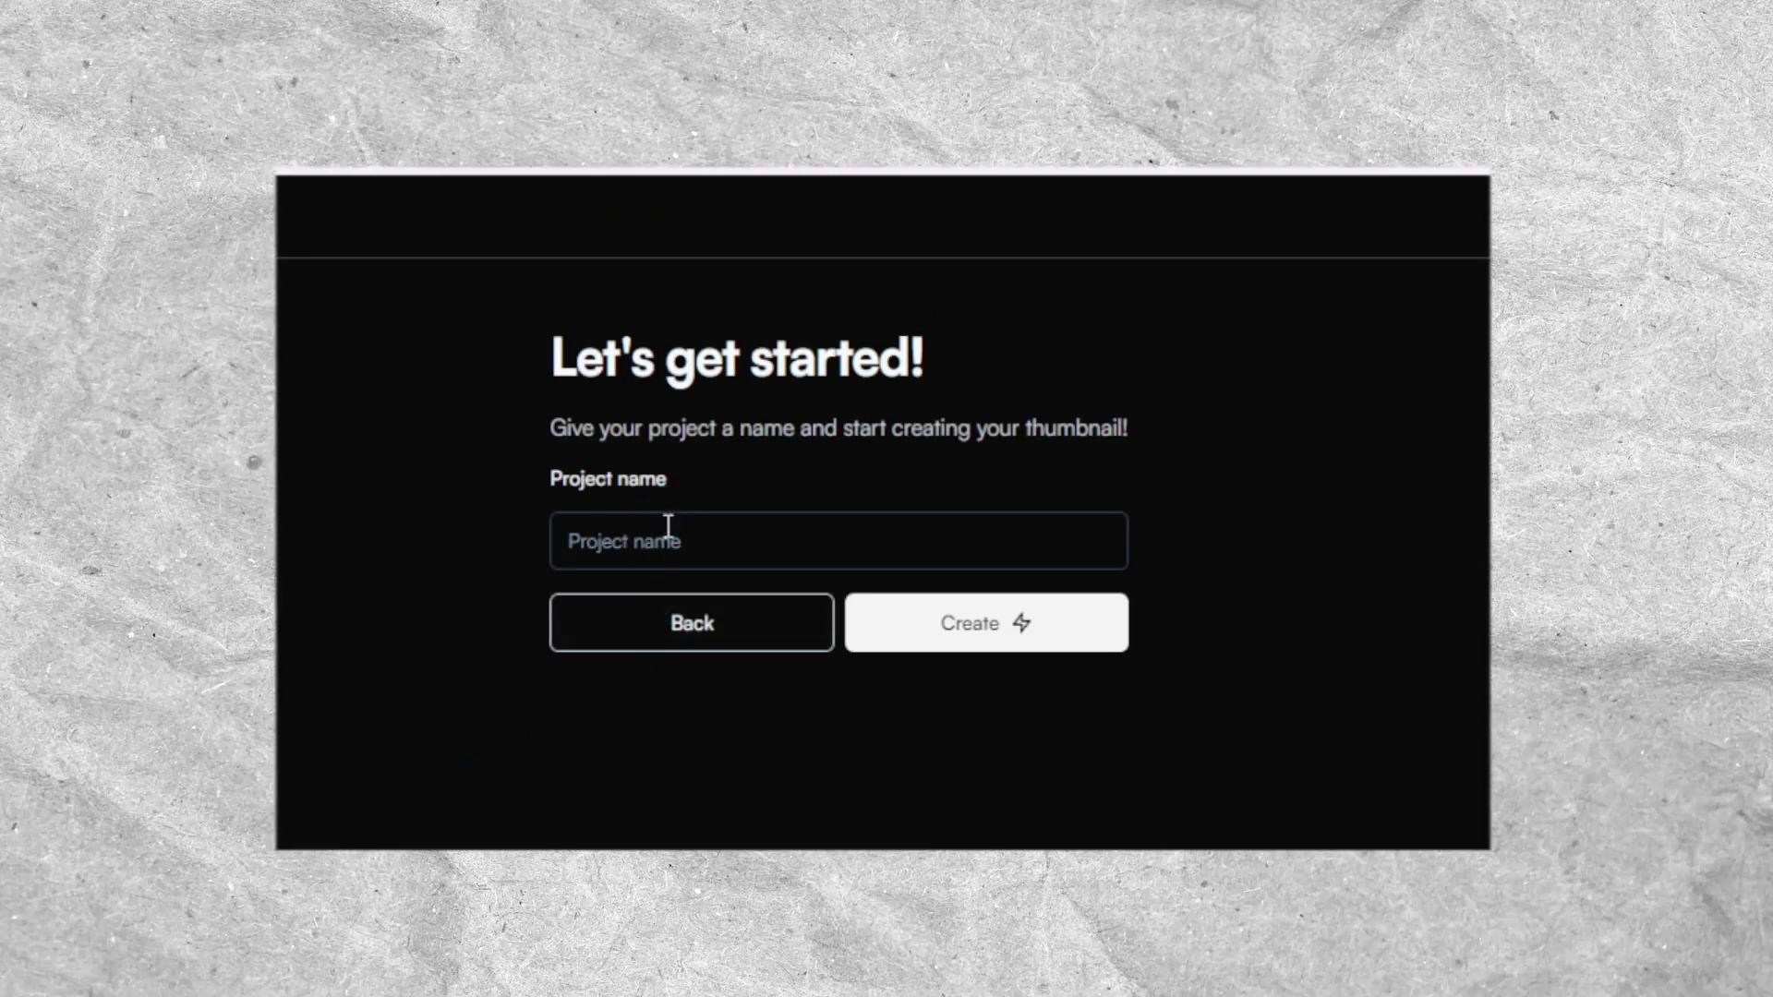
pyautogui.click(665, 534)
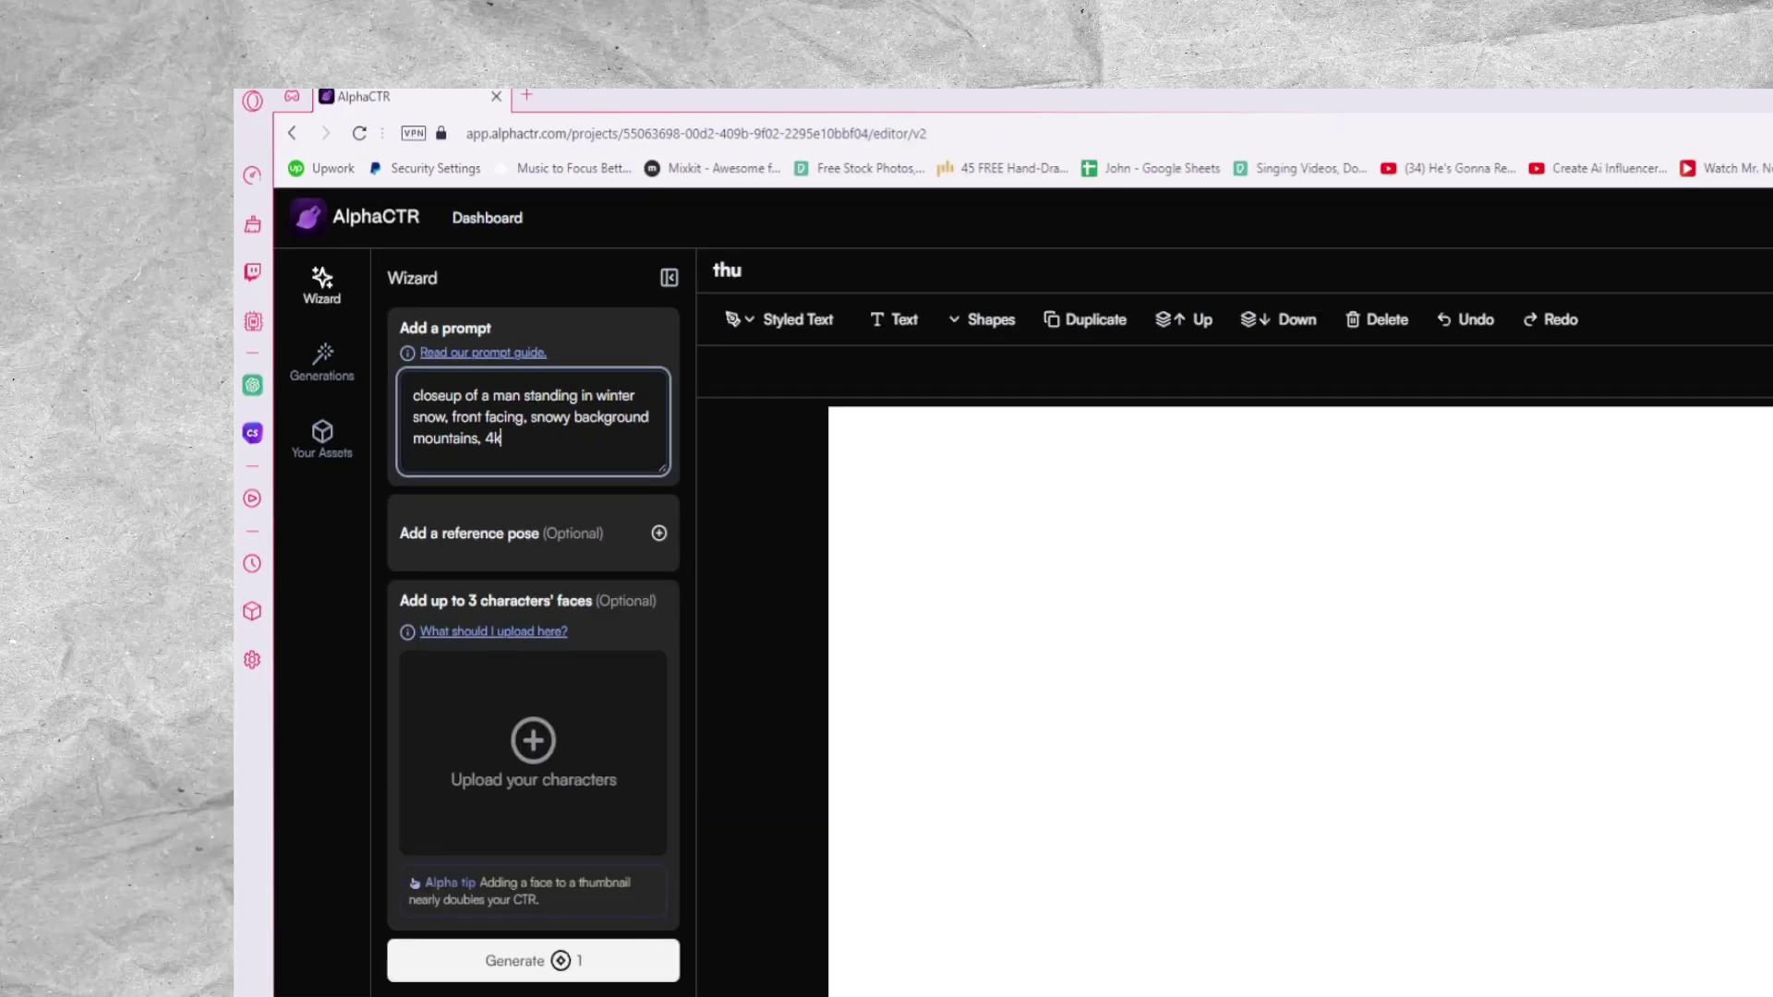
pyautogui.click(554, 961)
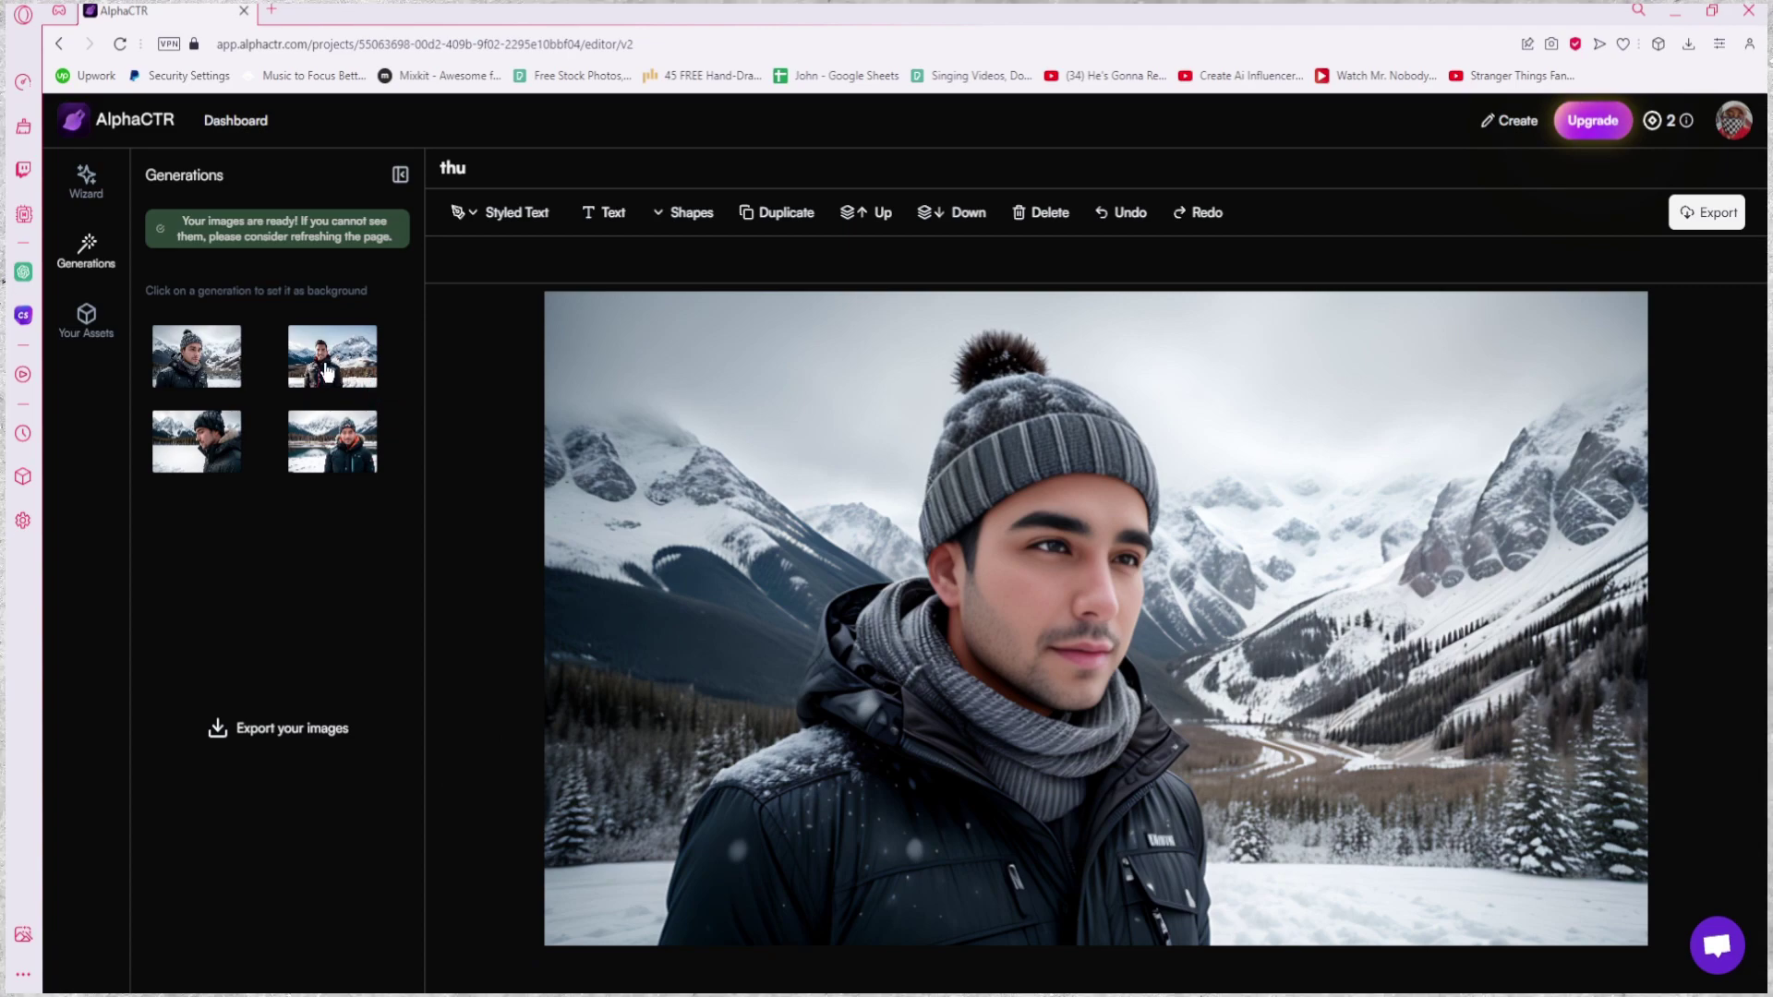
pyautogui.click(327, 373)
pyautogui.click(336, 452)
pyautogui.click(196, 357)
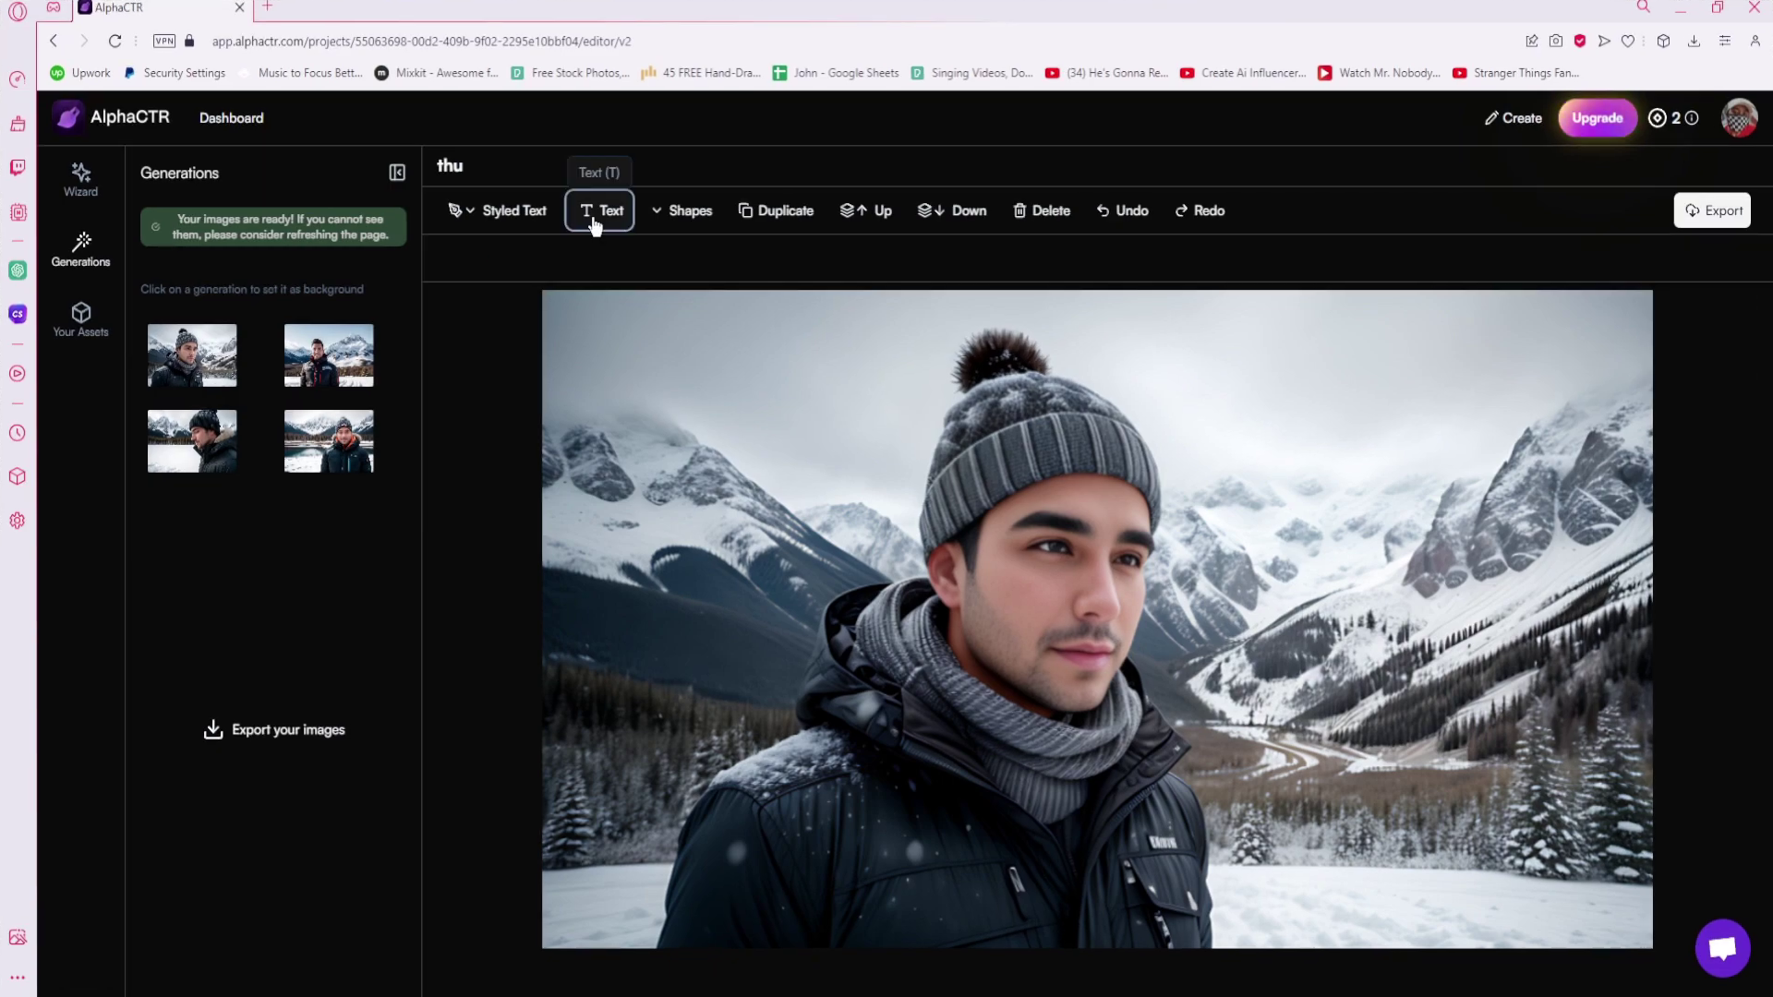
# Add a HELLO WORLD text and place it over the mountains.
pyautogui.click(602, 217)
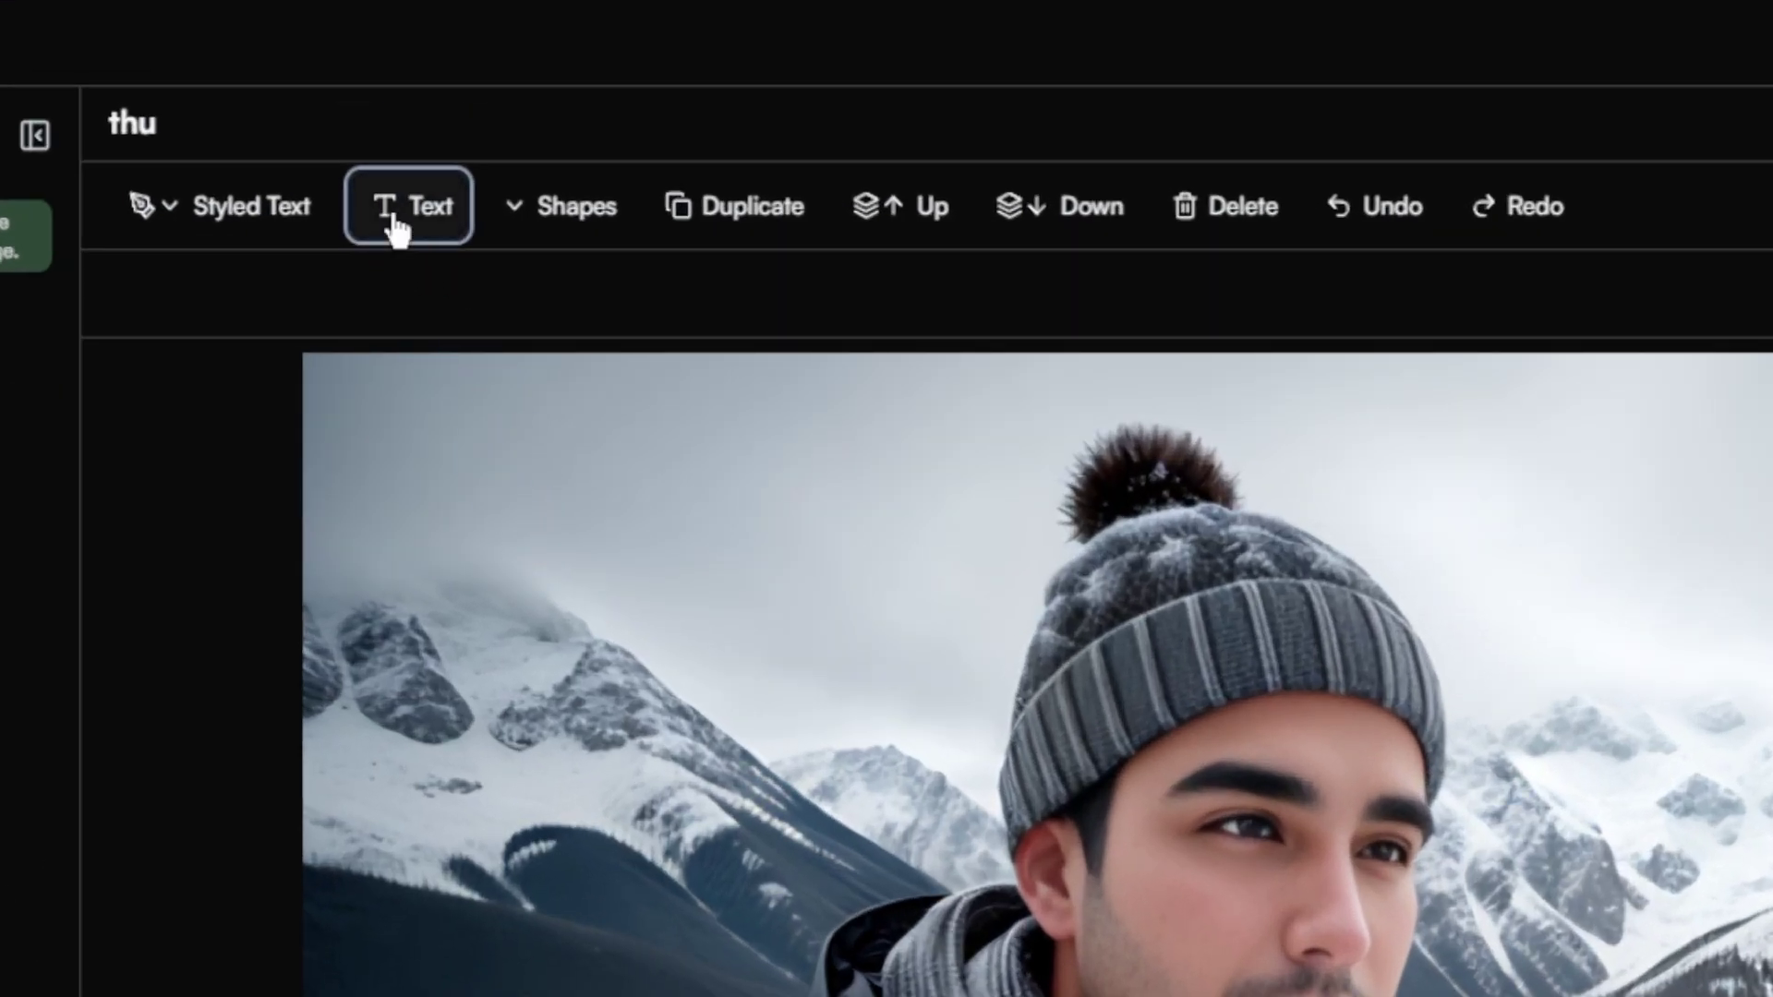
pyautogui.click(395, 222)
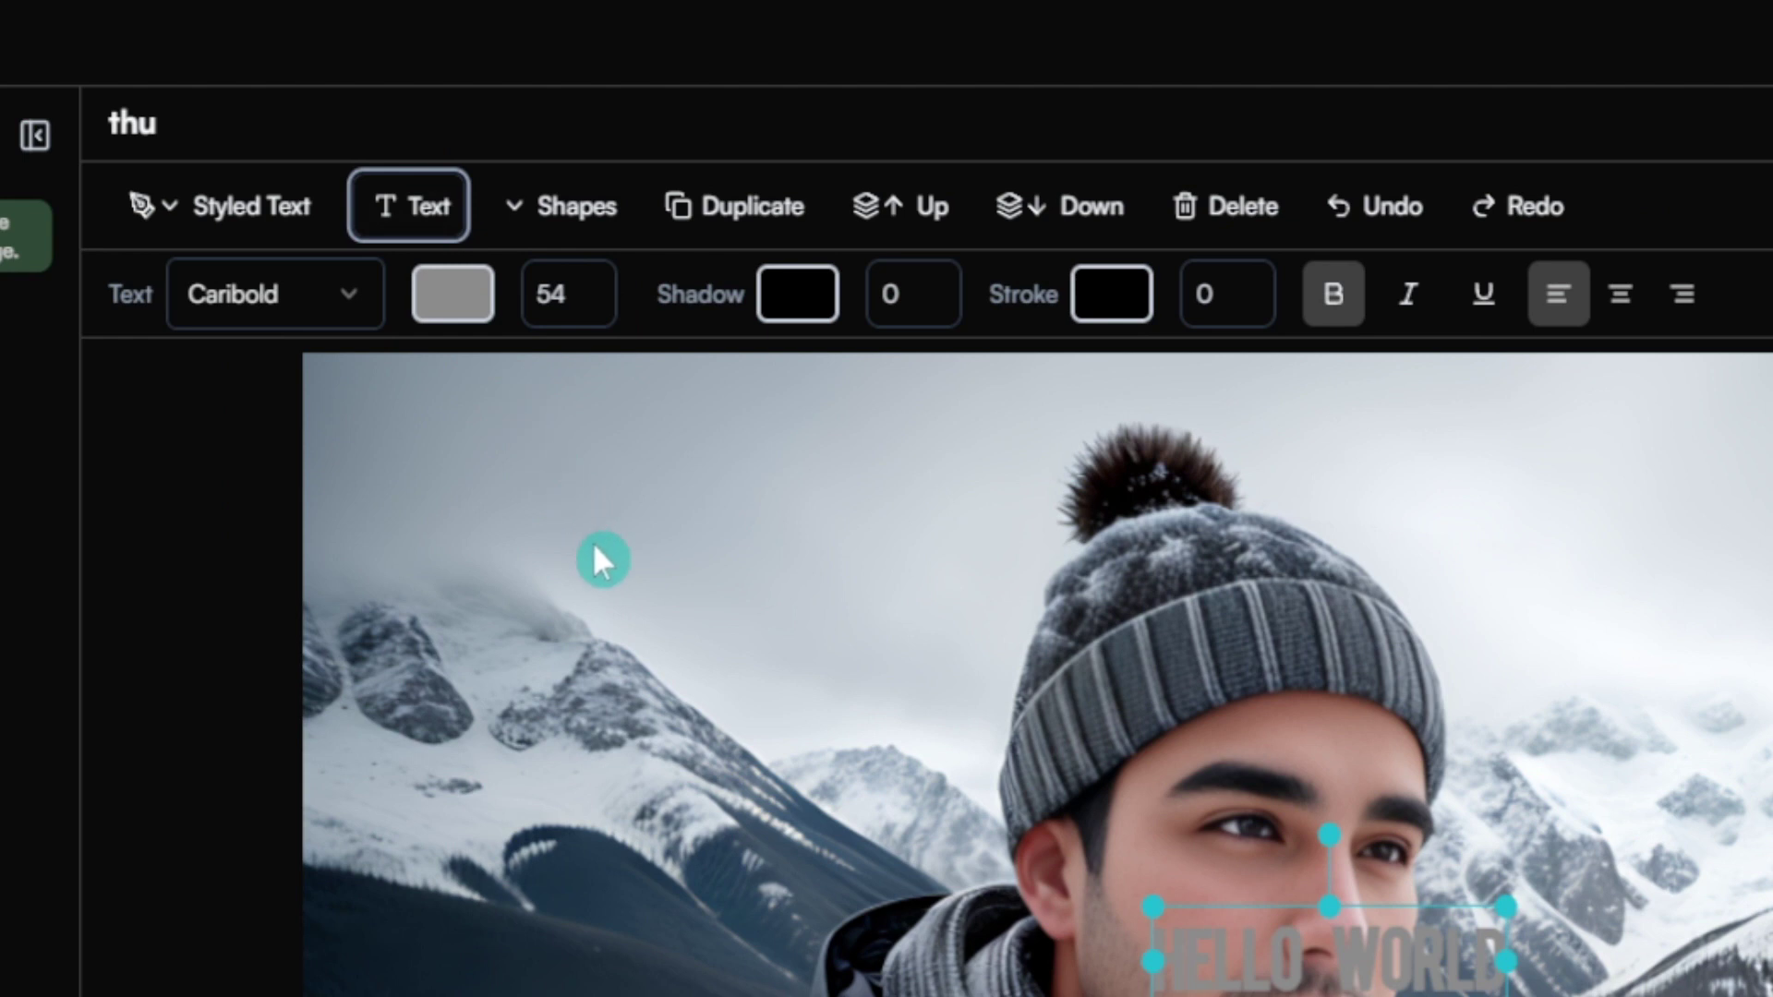
pyautogui.moveTo(1293, 908); pyautogui.dragTo(683, 614)
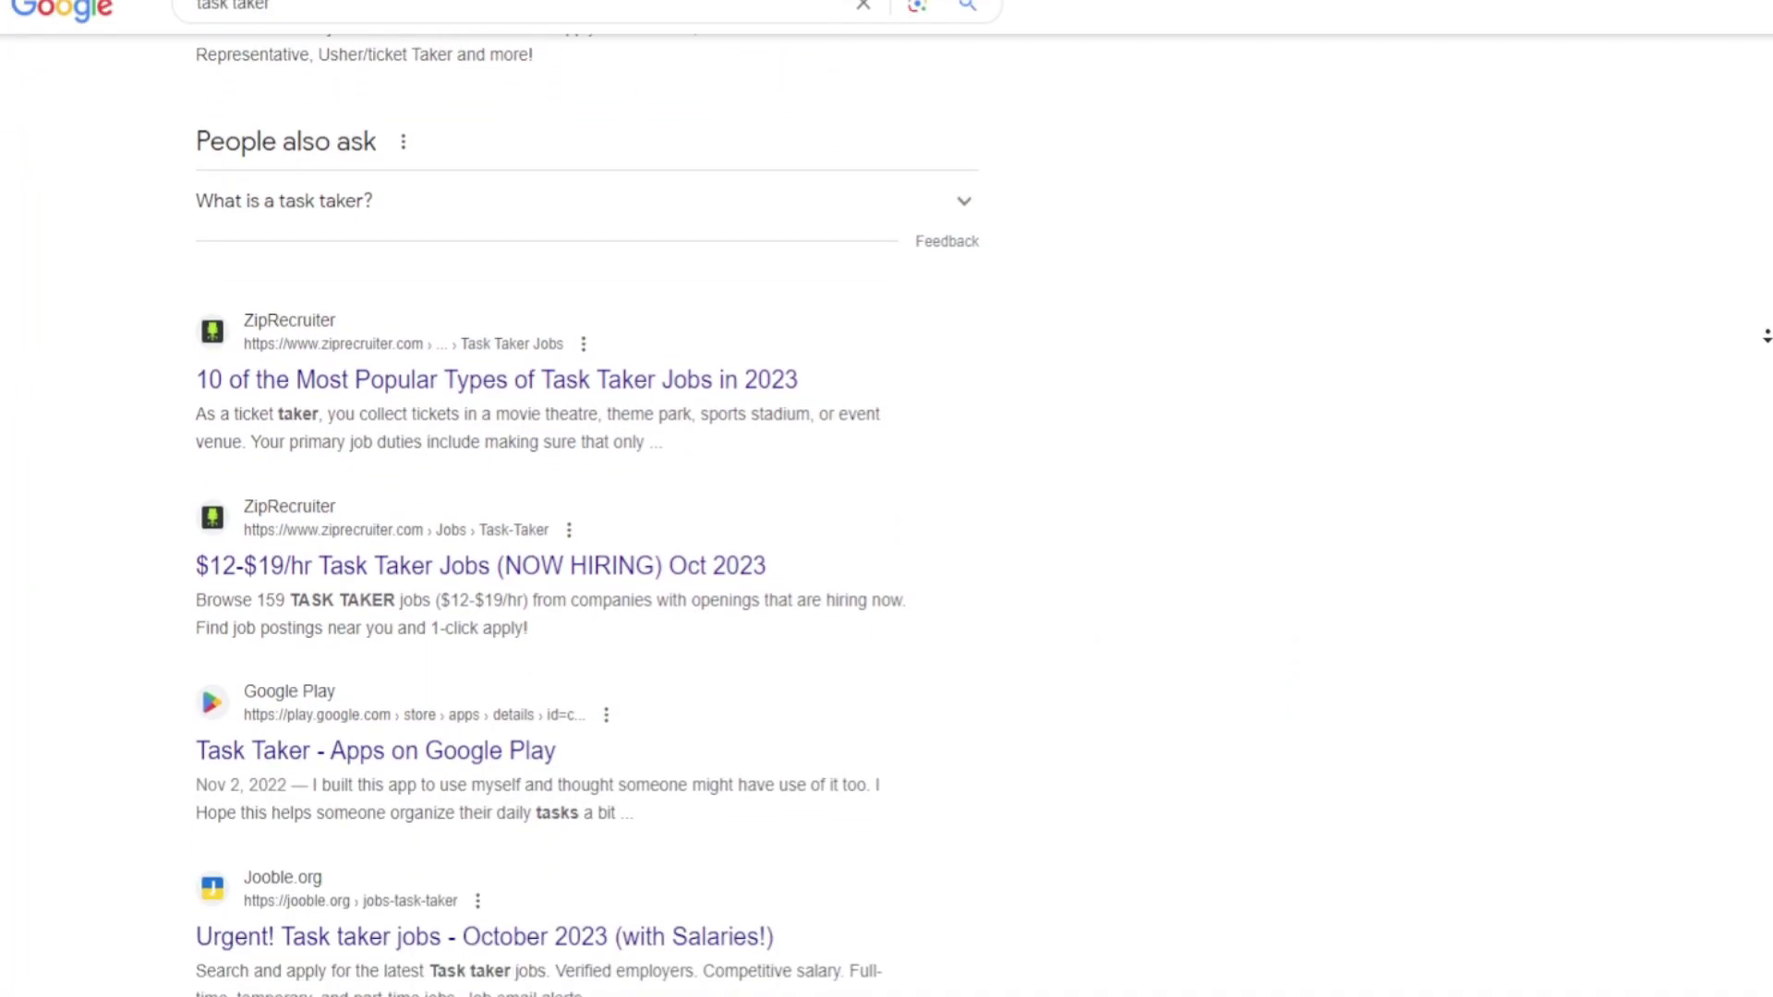
pyautogui.scroll(-1, 1769, 335)
pyautogui.scroll(-1, 1769, 336)
pyautogui.scroll(-1, 1767, 333)
pyautogui.scroll(-1, 1766, 329)
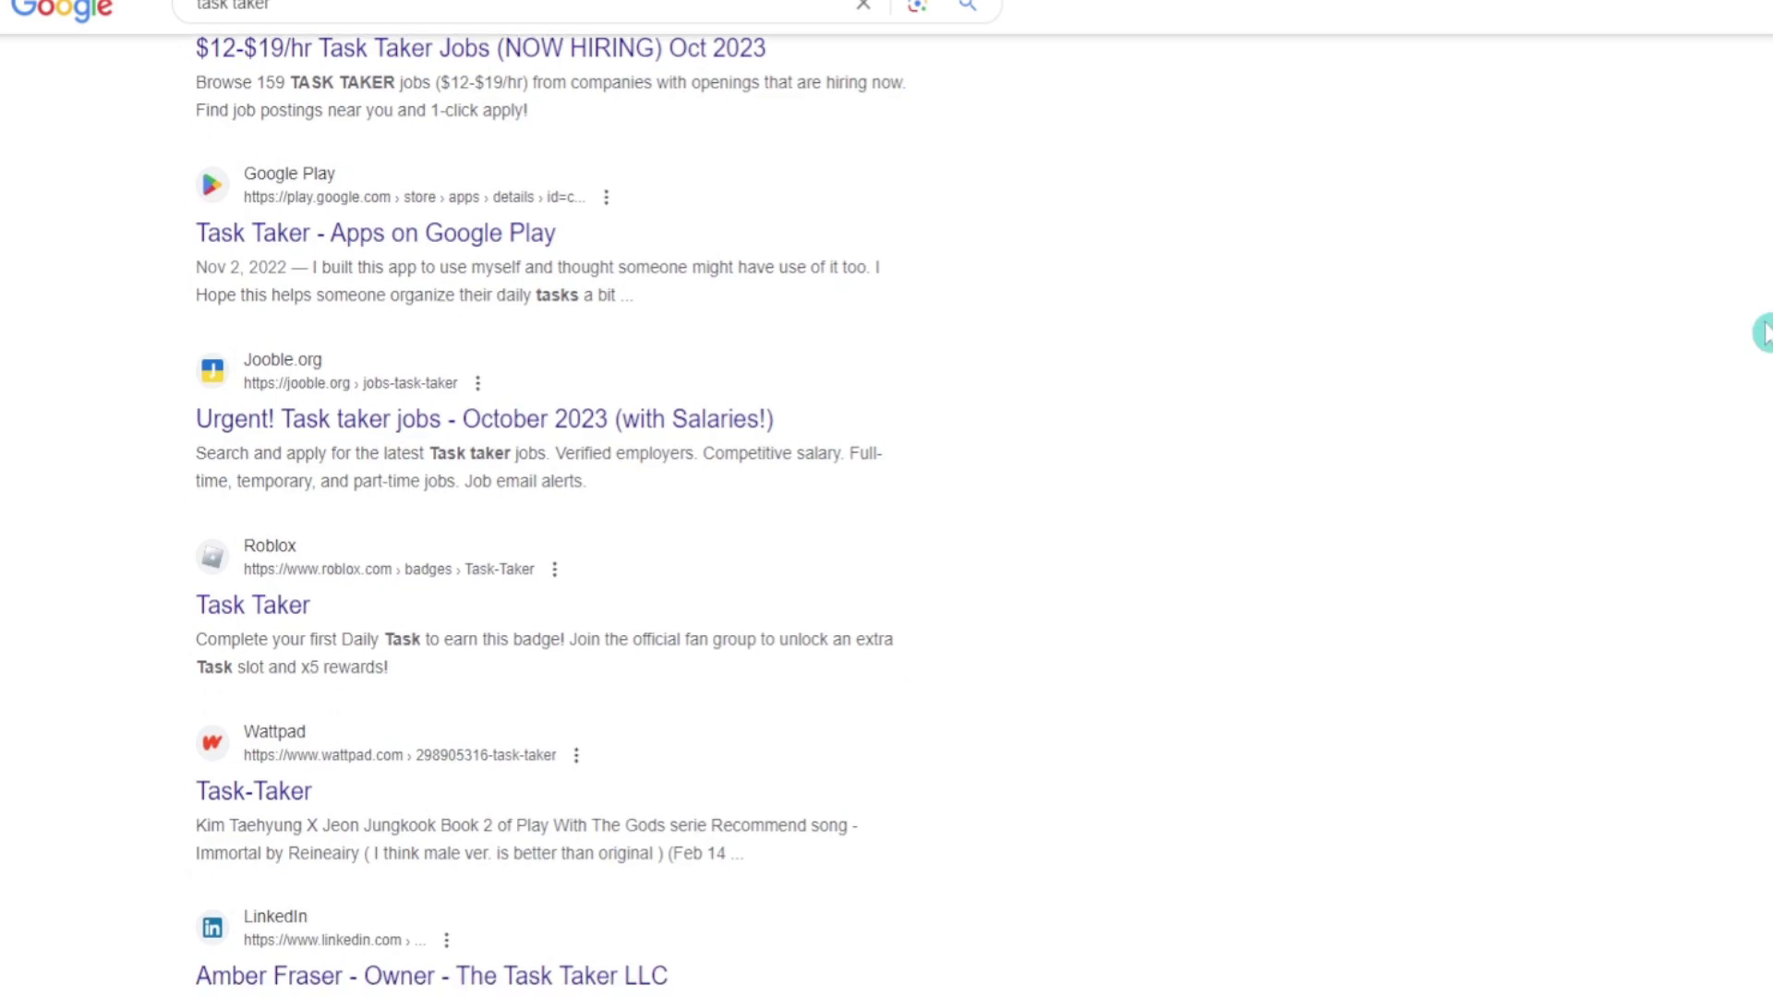
pyautogui.scroll(-1, 1764, 326)
pyautogui.scroll(-1, 1764, 325)
pyautogui.scroll(-1, 1763, 327)
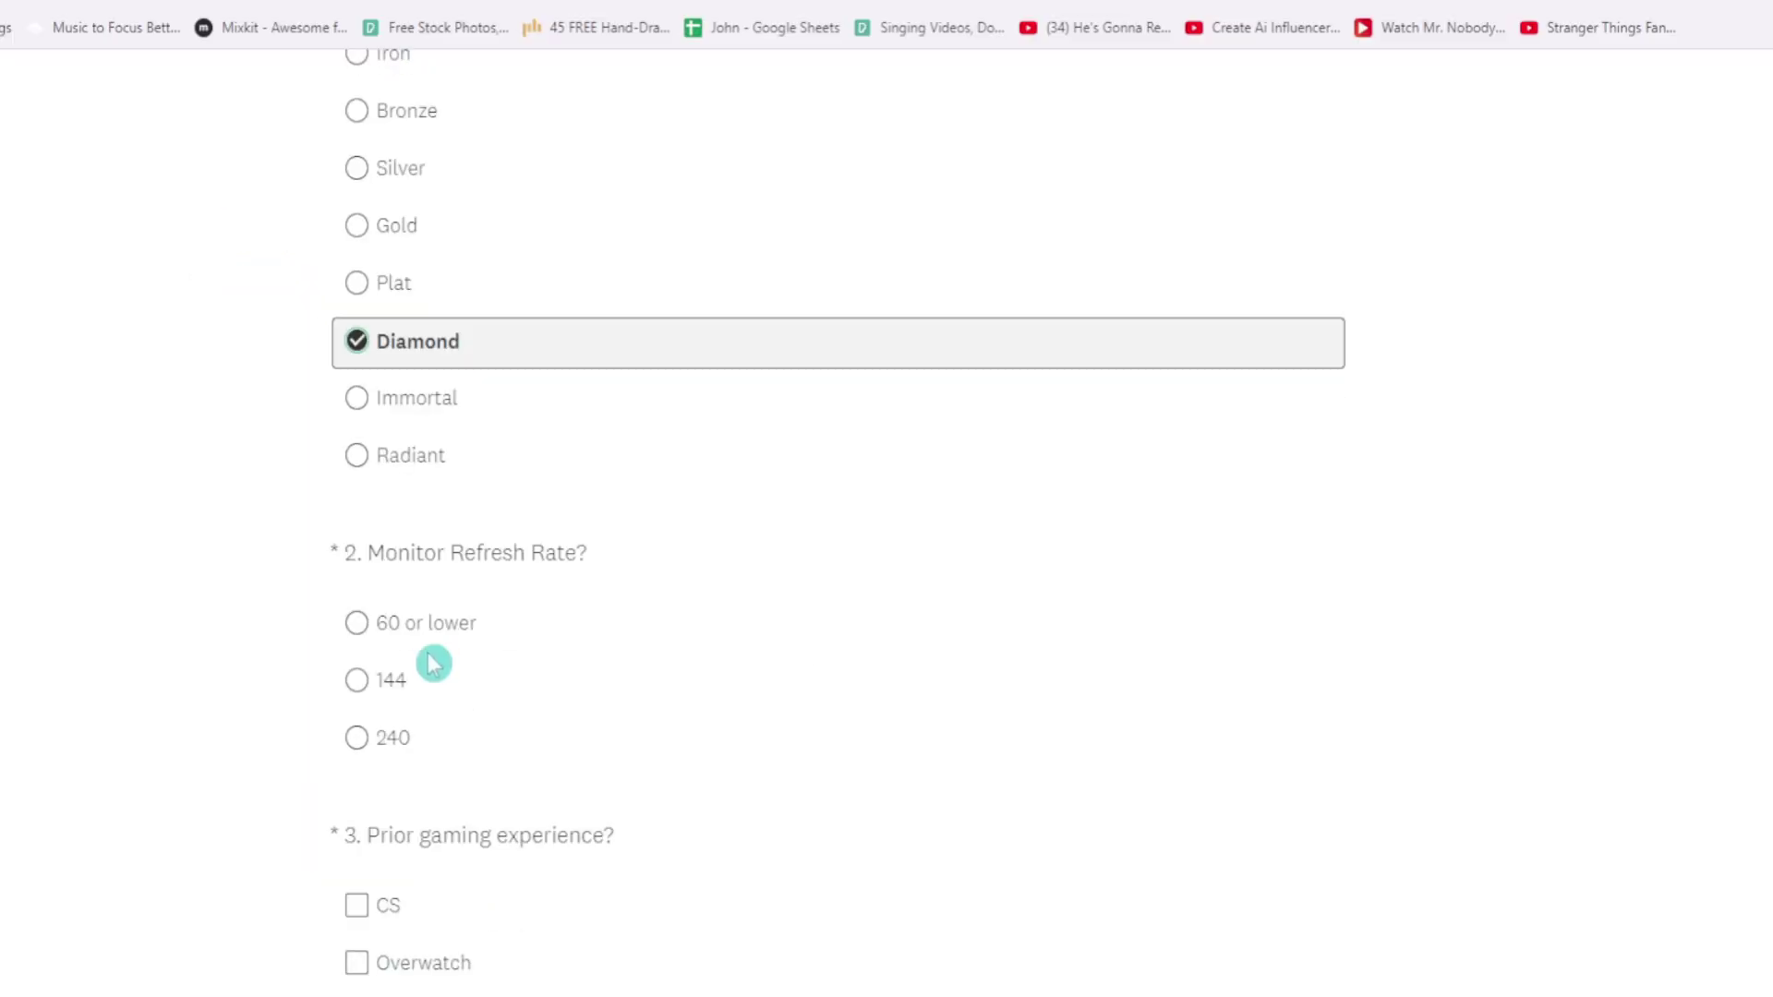
# Answer 60 or lower for refresh rate and tick Overwatch, PUBG, Quake and Fortnite.
pyautogui.click(445, 683)
pyautogui.scroll(-1, 445, 682)
pyautogui.click(435, 795)
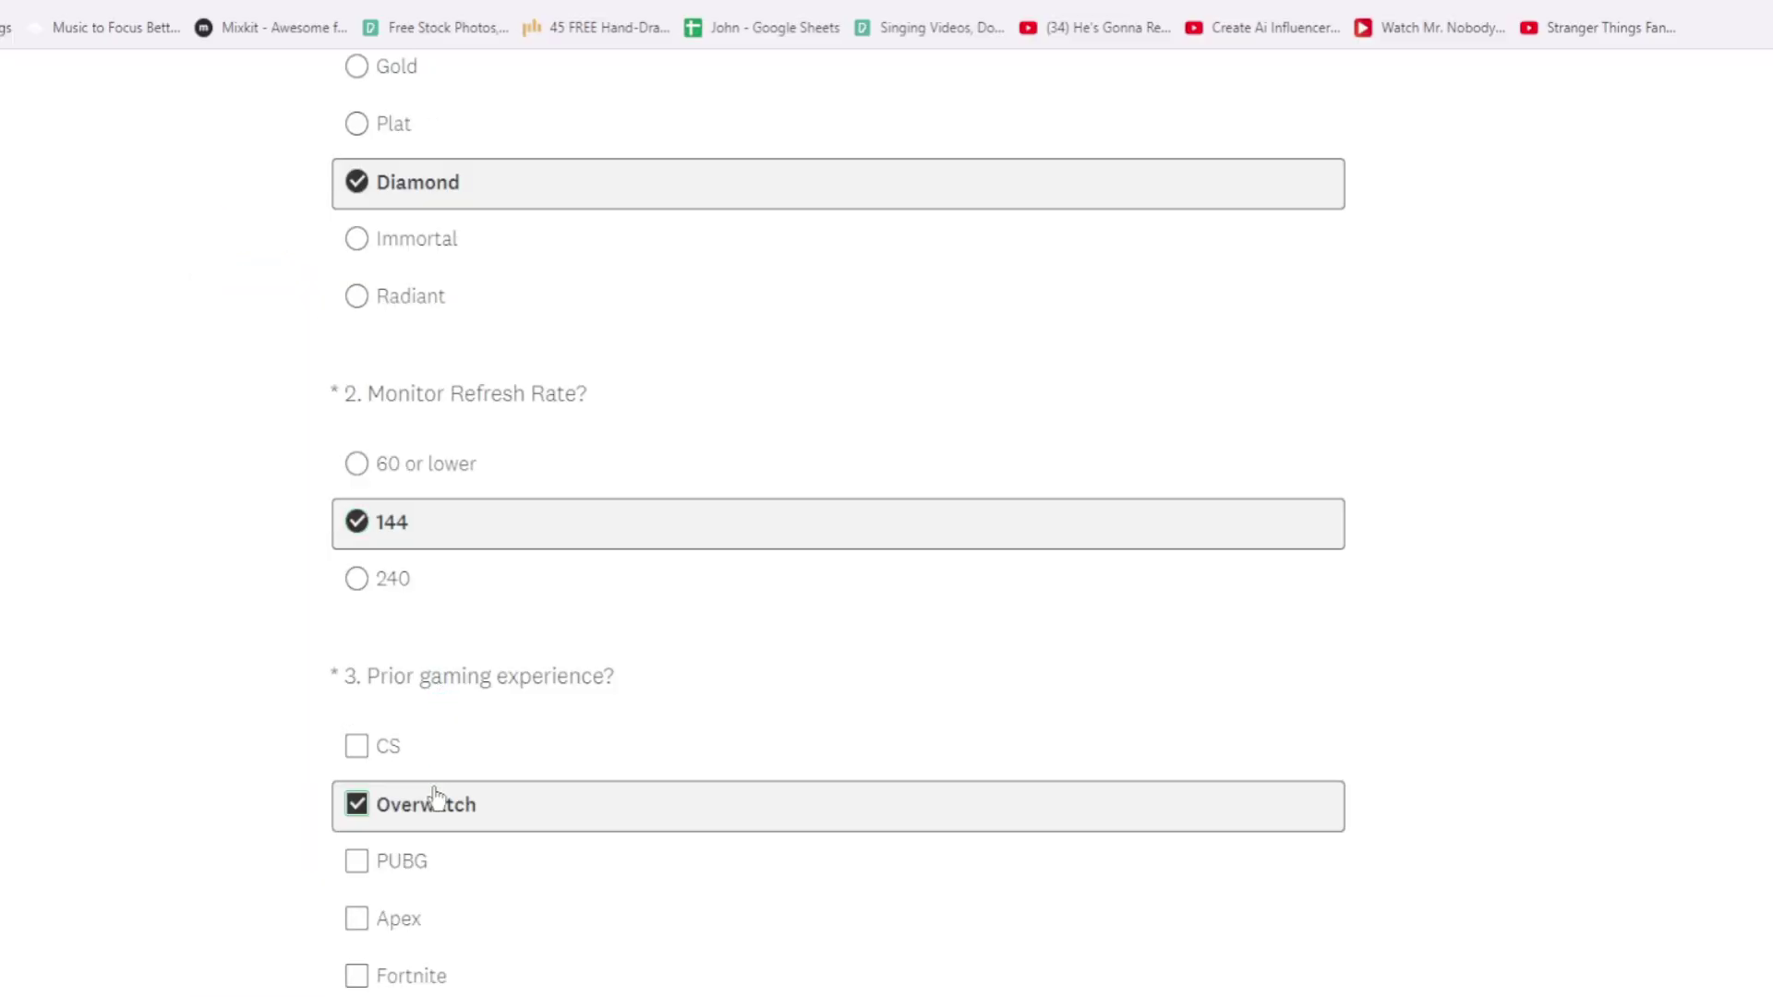
pyautogui.click(452, 873)
pyautogui.click(435, 588)
pyautogui.click(428, 471)
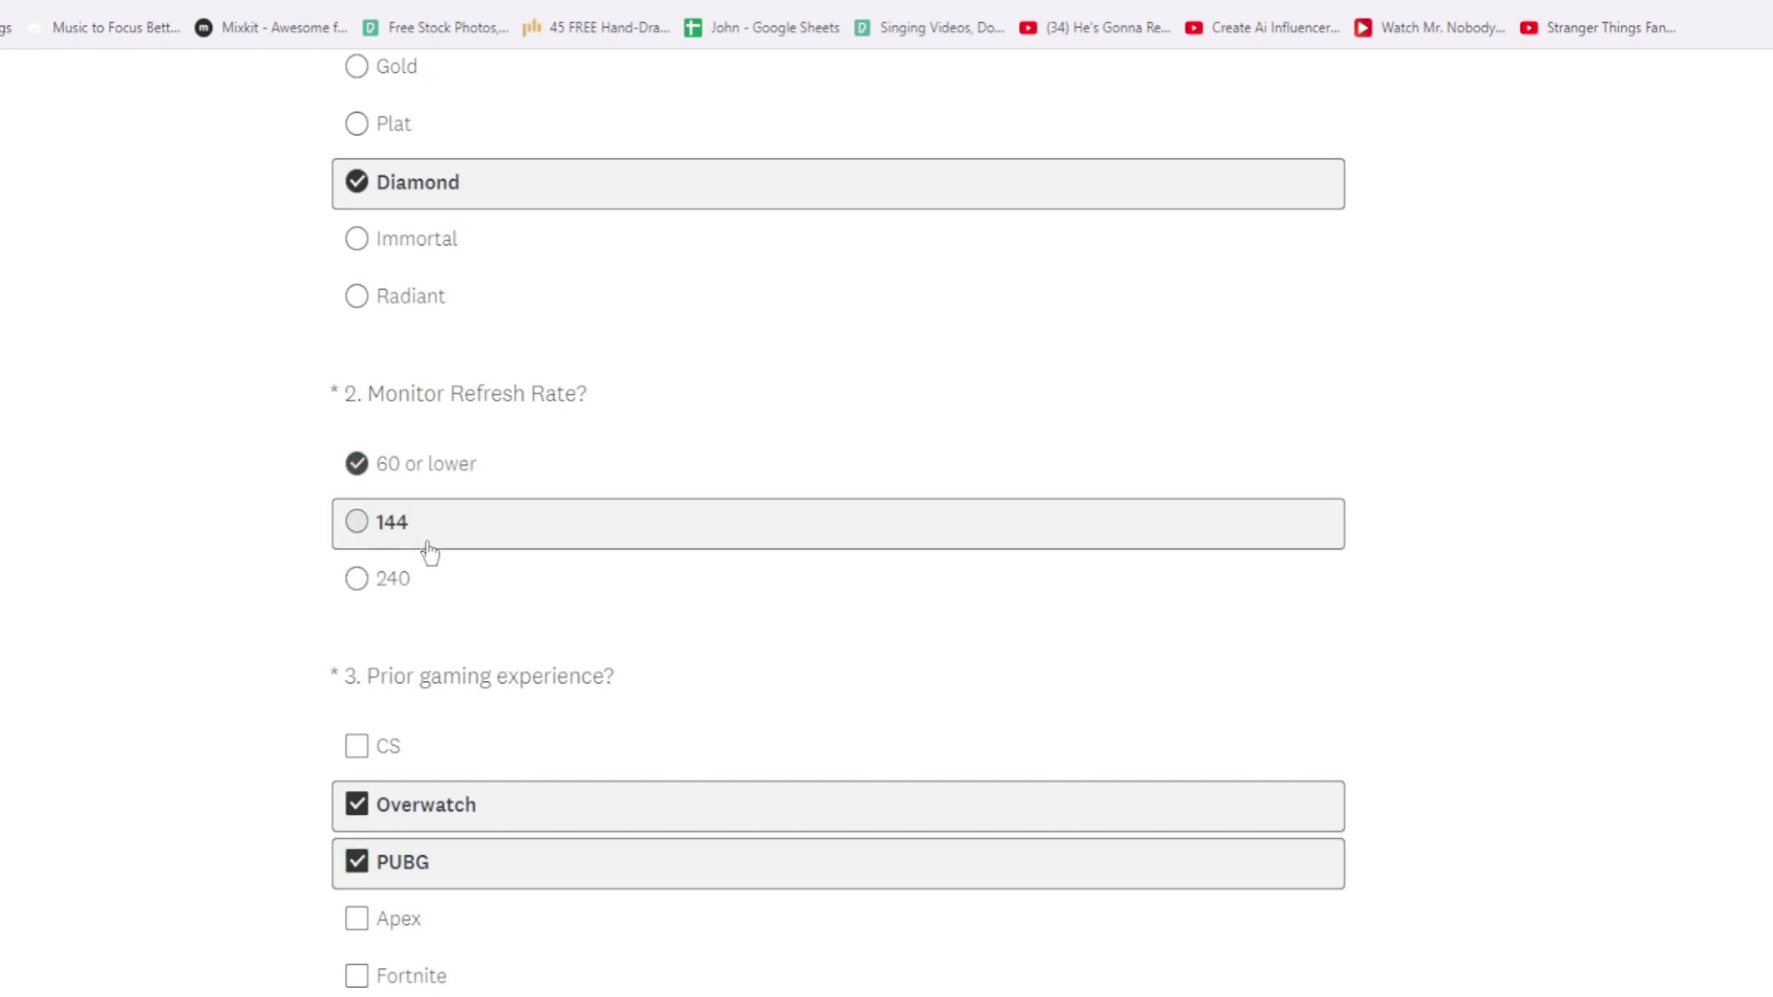
pyautogui.scroll(-3, 451, 721)
pyautogui.click(472, 638)
pyautogui.click(471, 582)
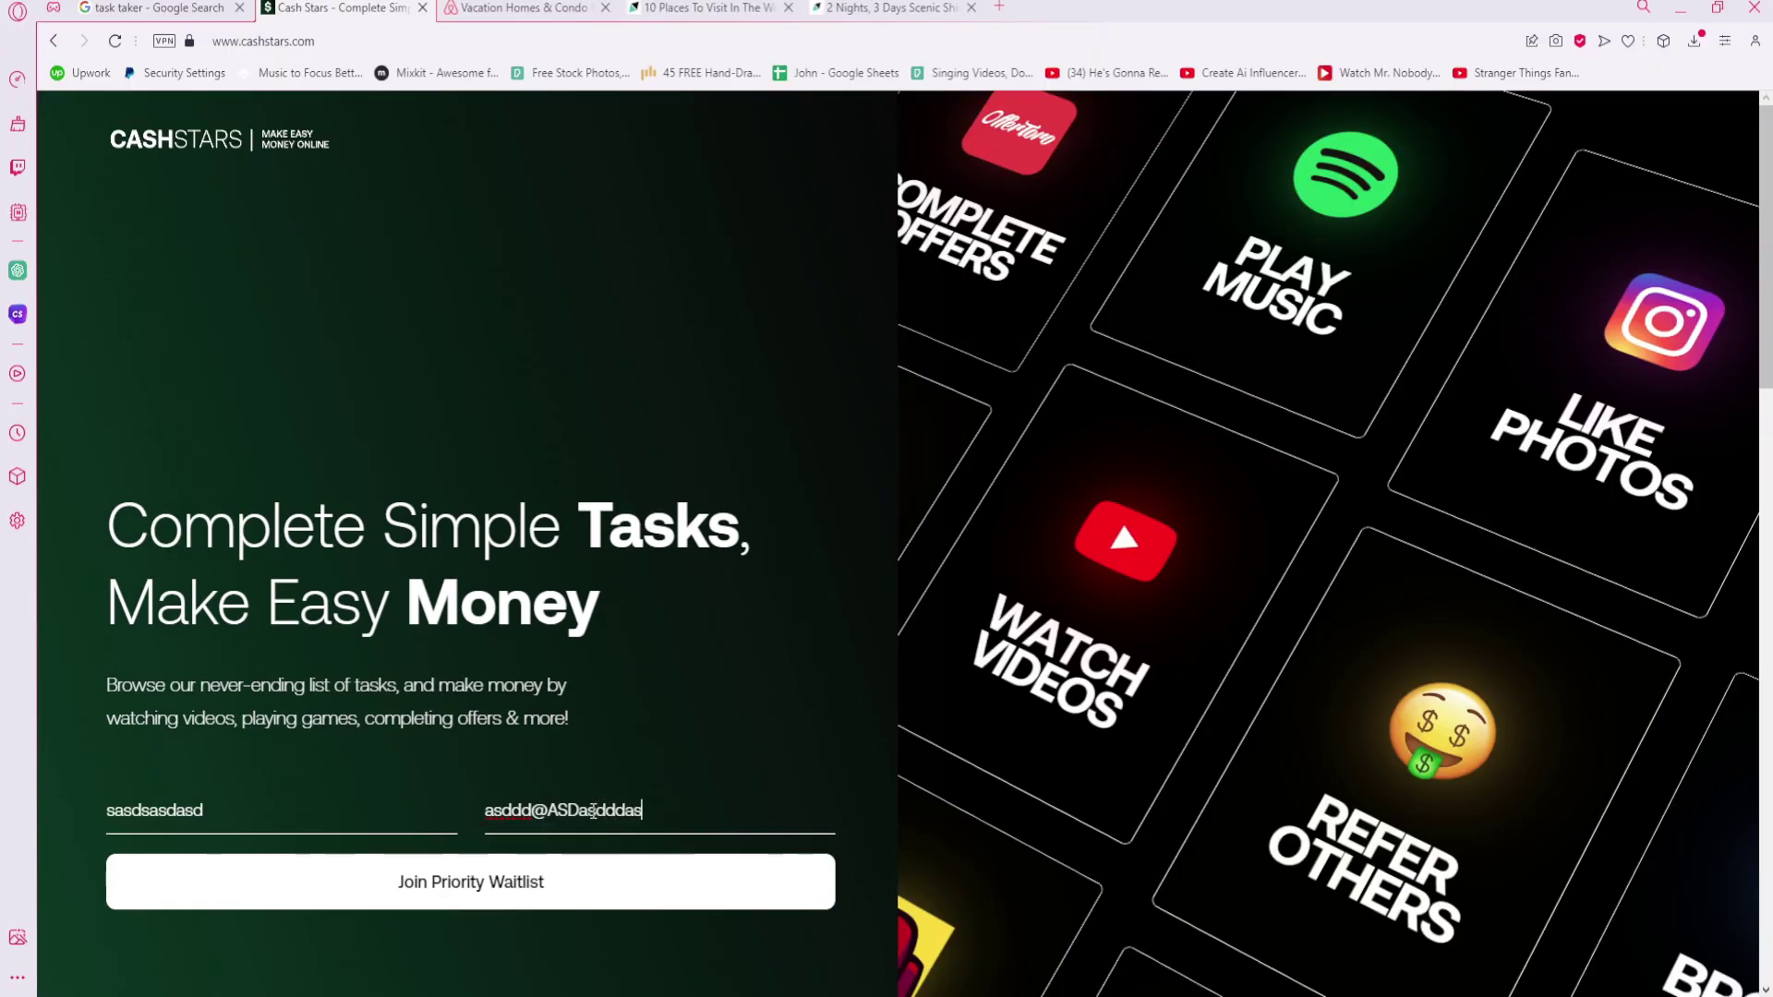
# Submit the CashStars priority waitlist sign-up.
pyautogui.click(618, 867)
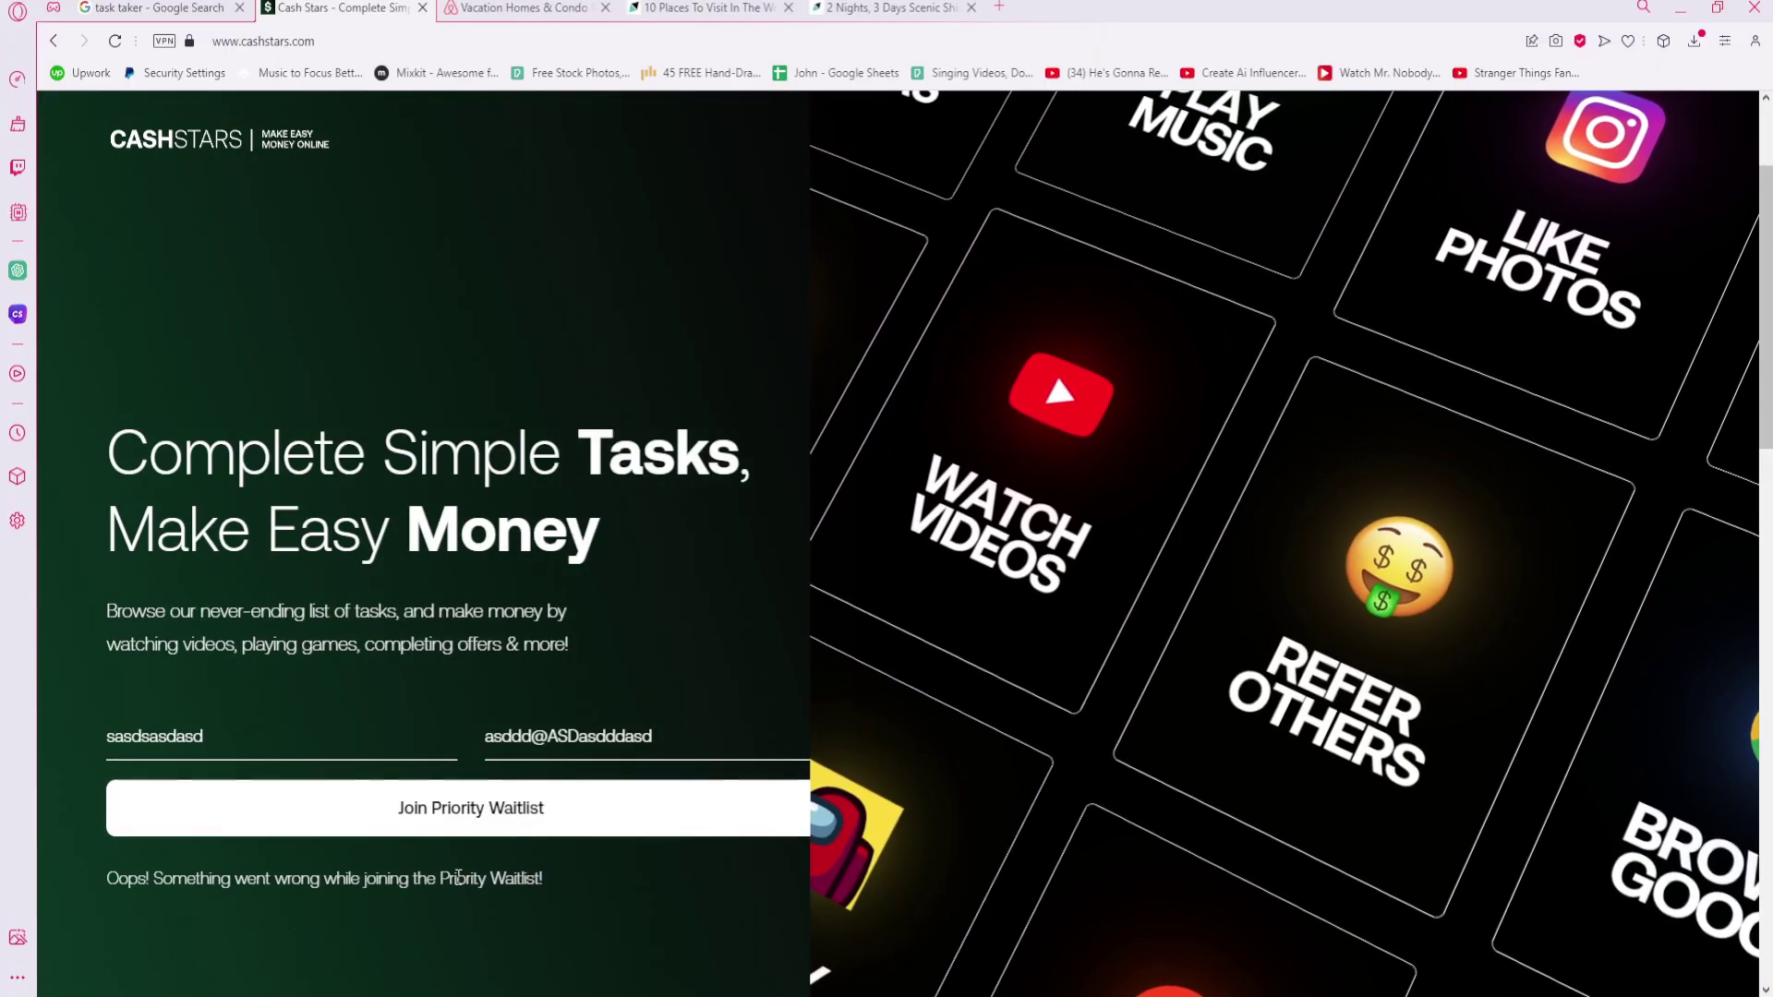
pyautogui.scroll(-2, 458, 878)
pyautogui.scroll(-2, 459, 884)
pyautogui.scroll(-2, 462, 888)
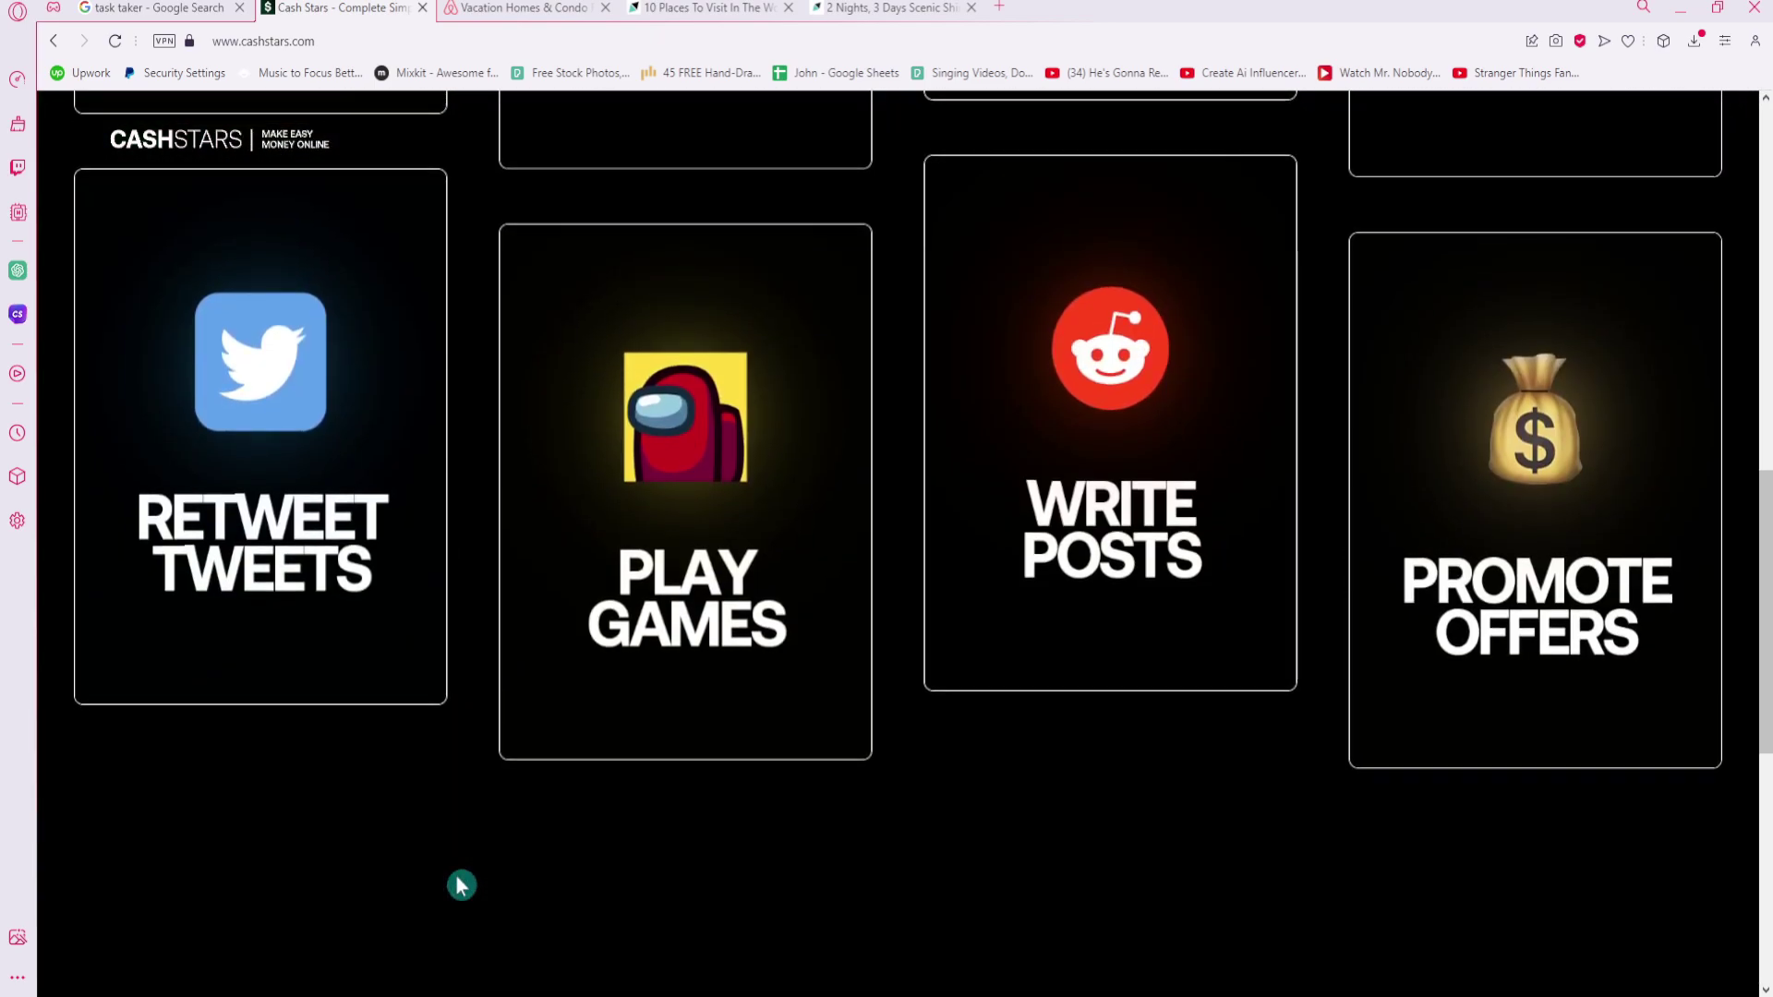
pyautogui.scroll(2, 461, 887)
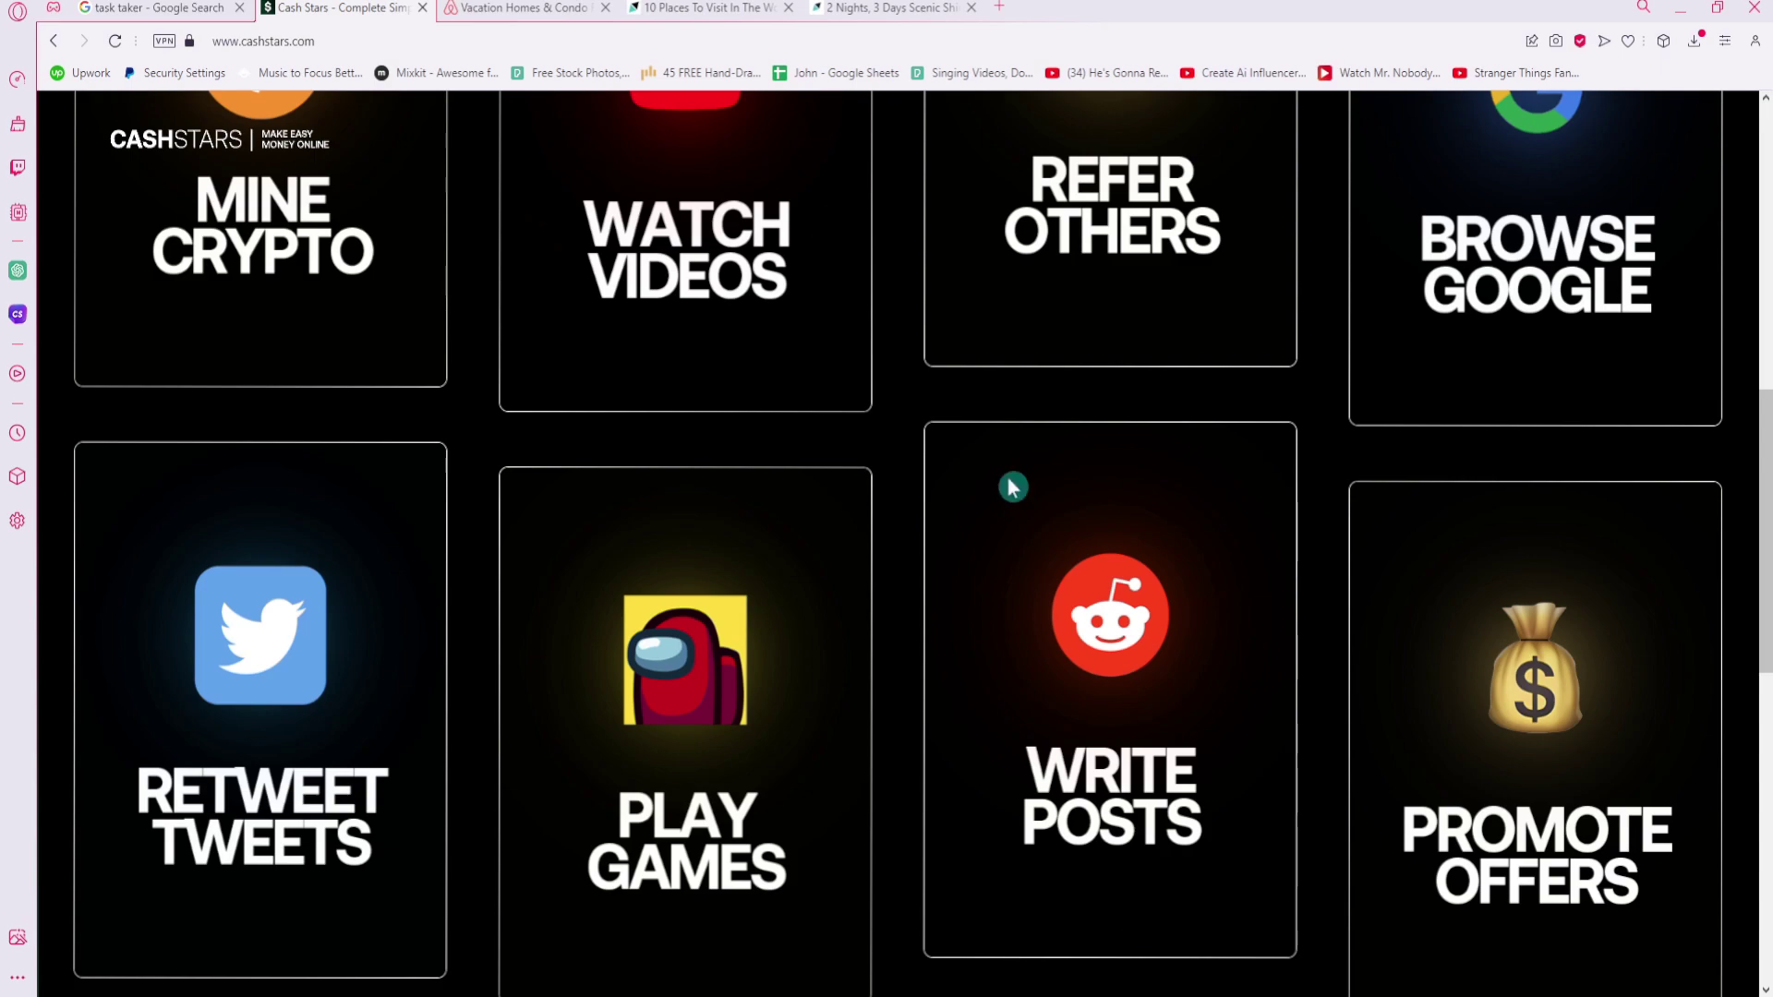
pyautogui.scroll(-5, 1014, 486)
pyautogui.scroll(-5, 1001, 462)
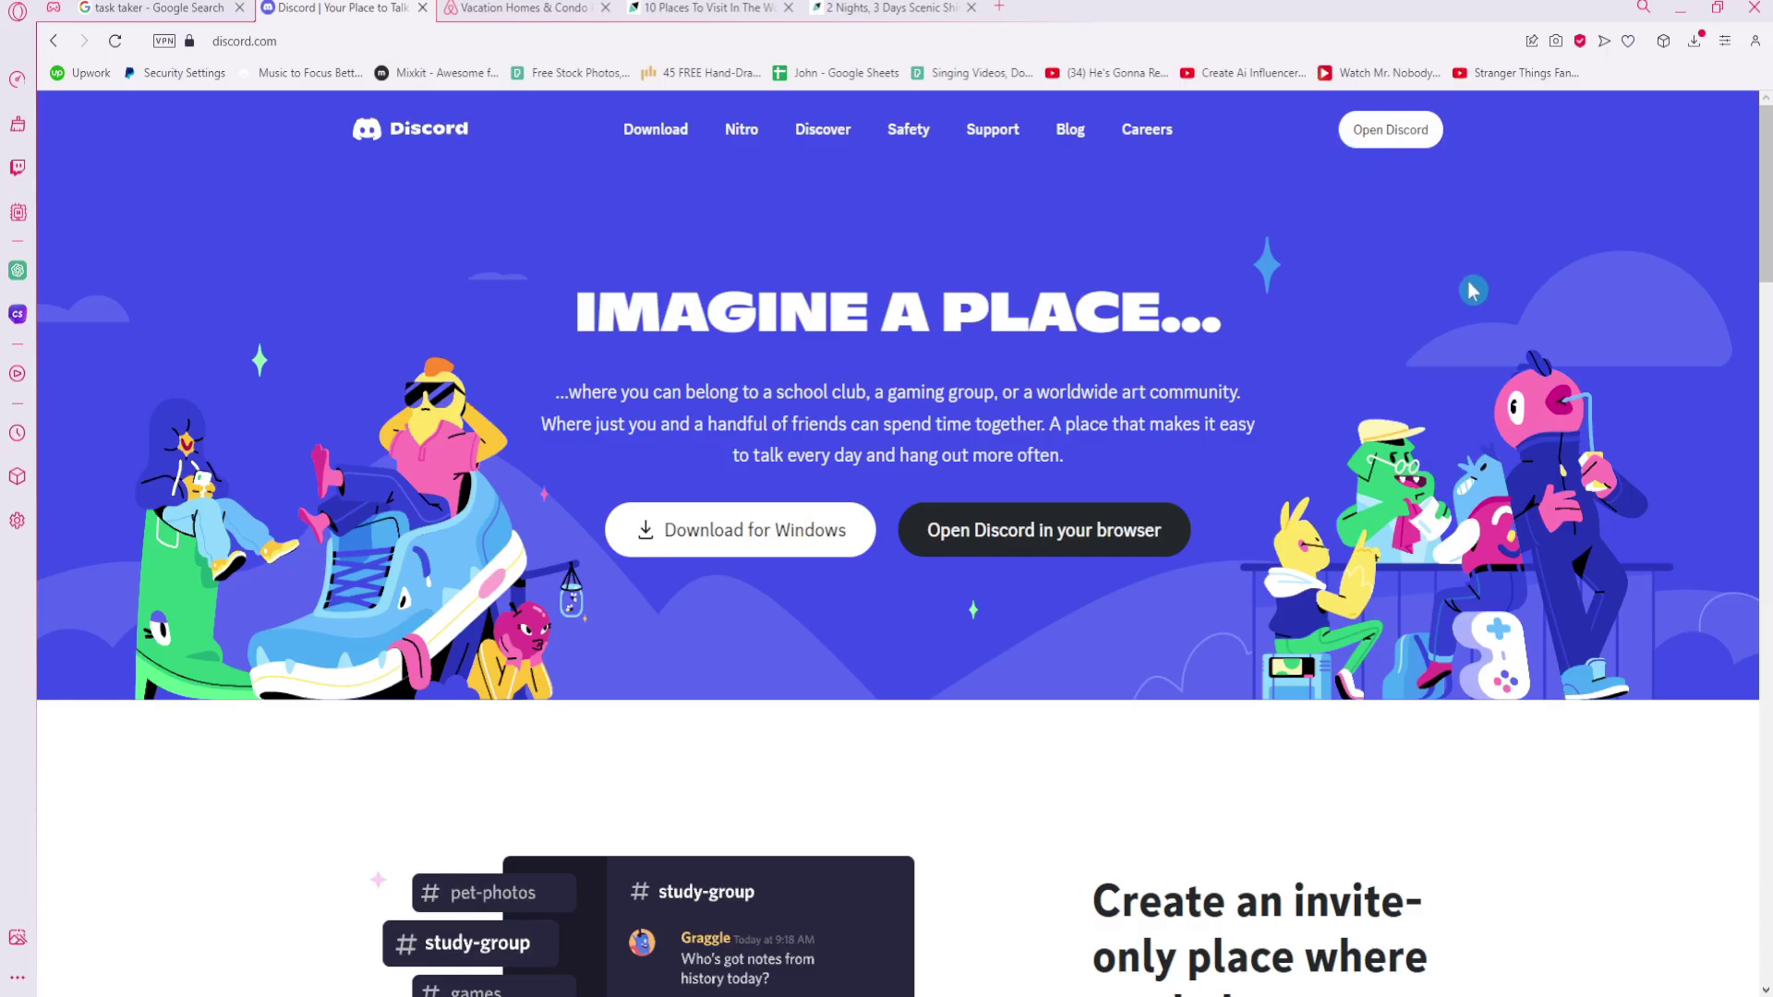
pyautogui.scroll(-1, 1466, 302)
pyautogui.scroll(-1, 1467, 302)
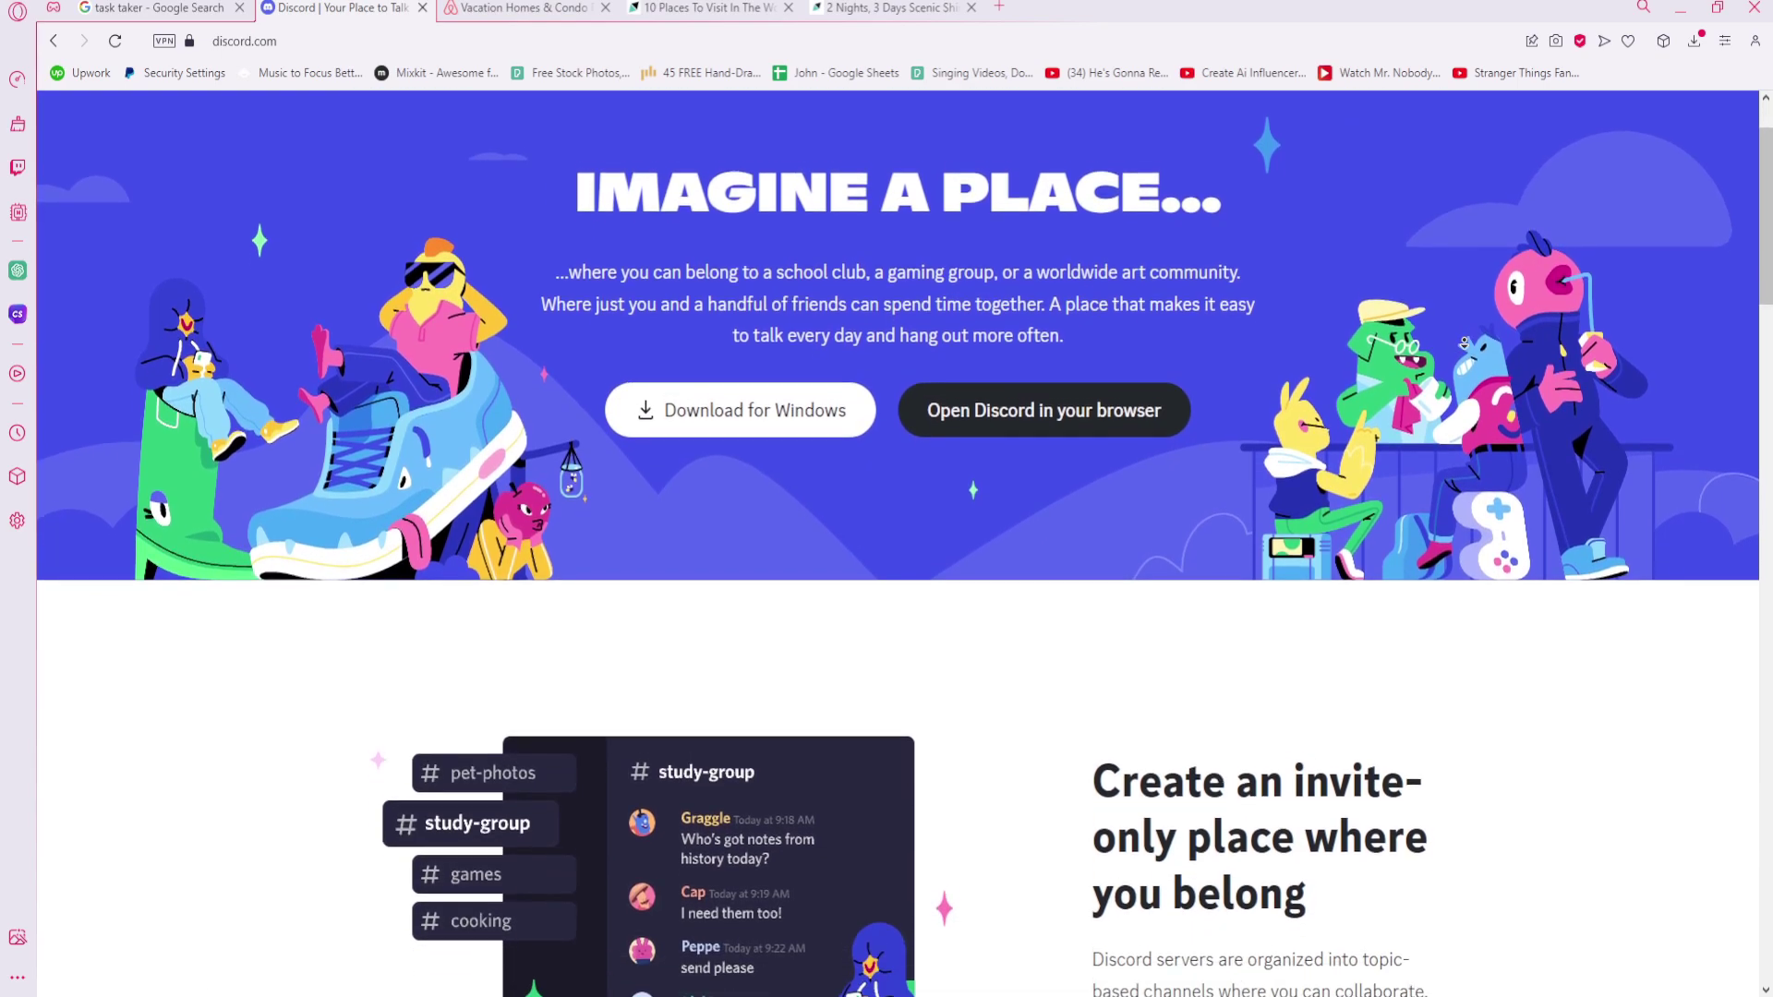
pyautogui.scroll(-2, 1462, 345)
pyautogui.scroll(-2, 1462, 343)
pyautogui.scroll(-2, 1462, 343)
pyautogui.scroll(-2, 1463, 341)
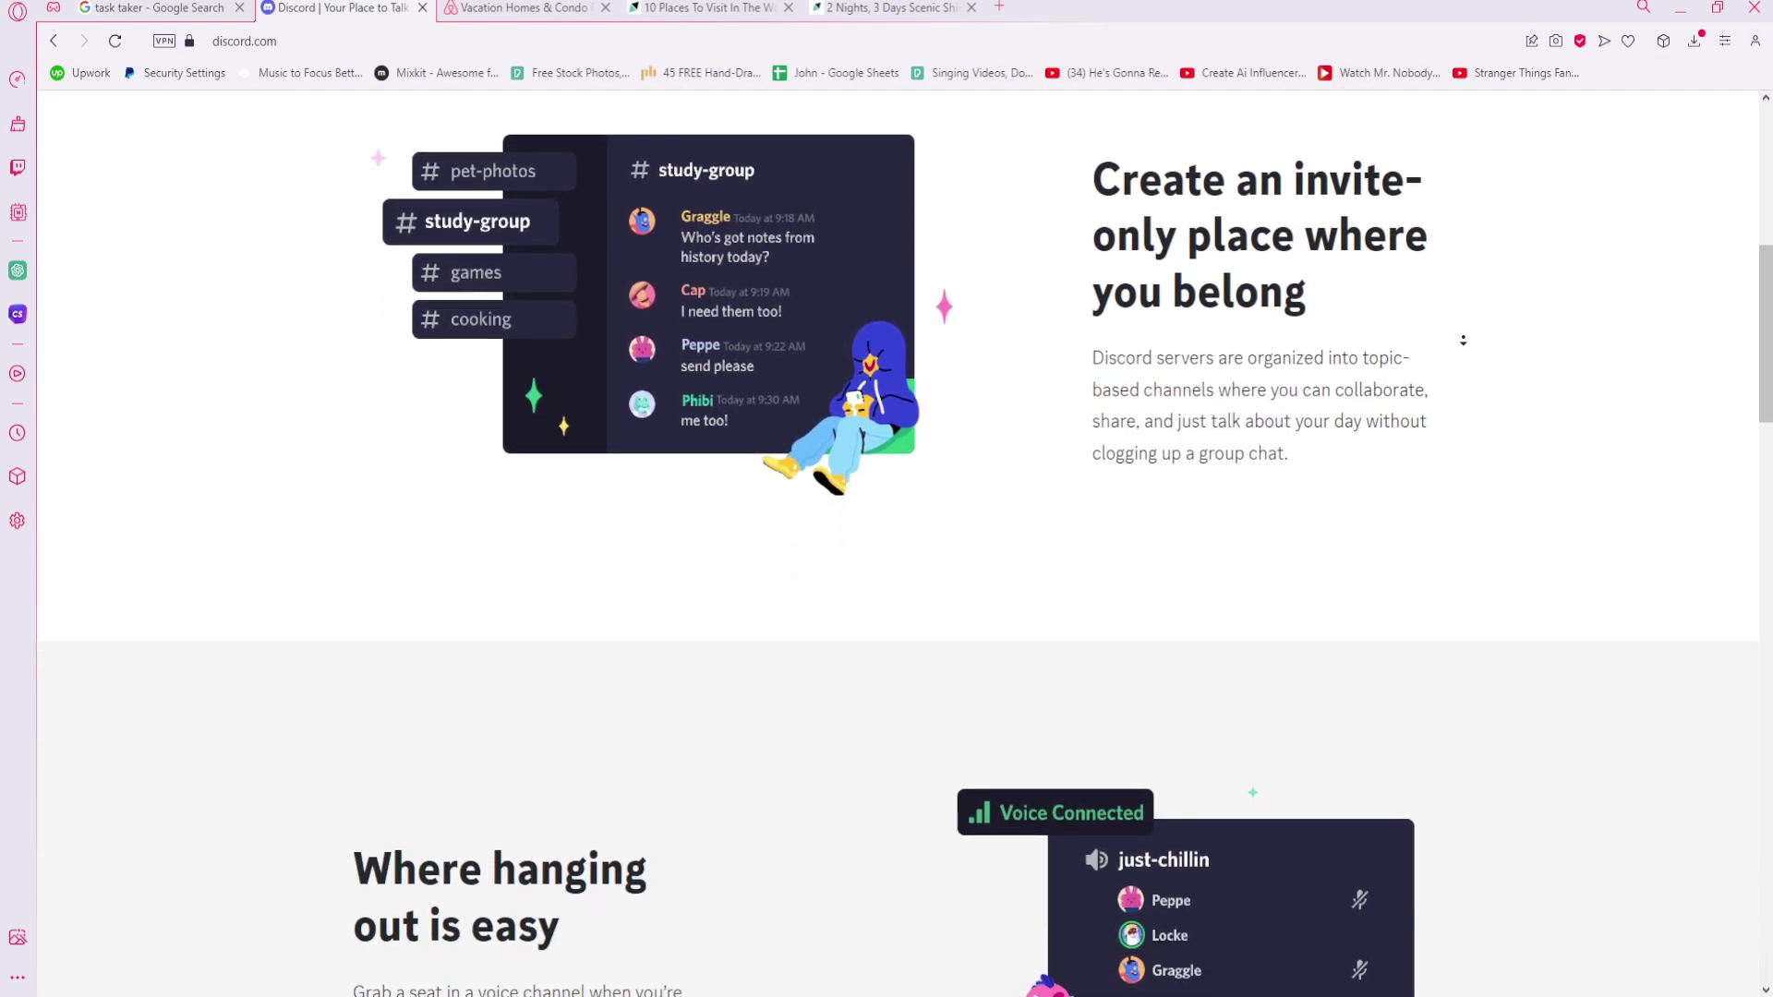
pyautogui.scroll(-2, 1463, 339)
pyautogui.scroll(-2, 1463, 340)
pyautogui.scroll(-2, 1463, 341)
pyautogui.scroll(-2, 1461, 344)
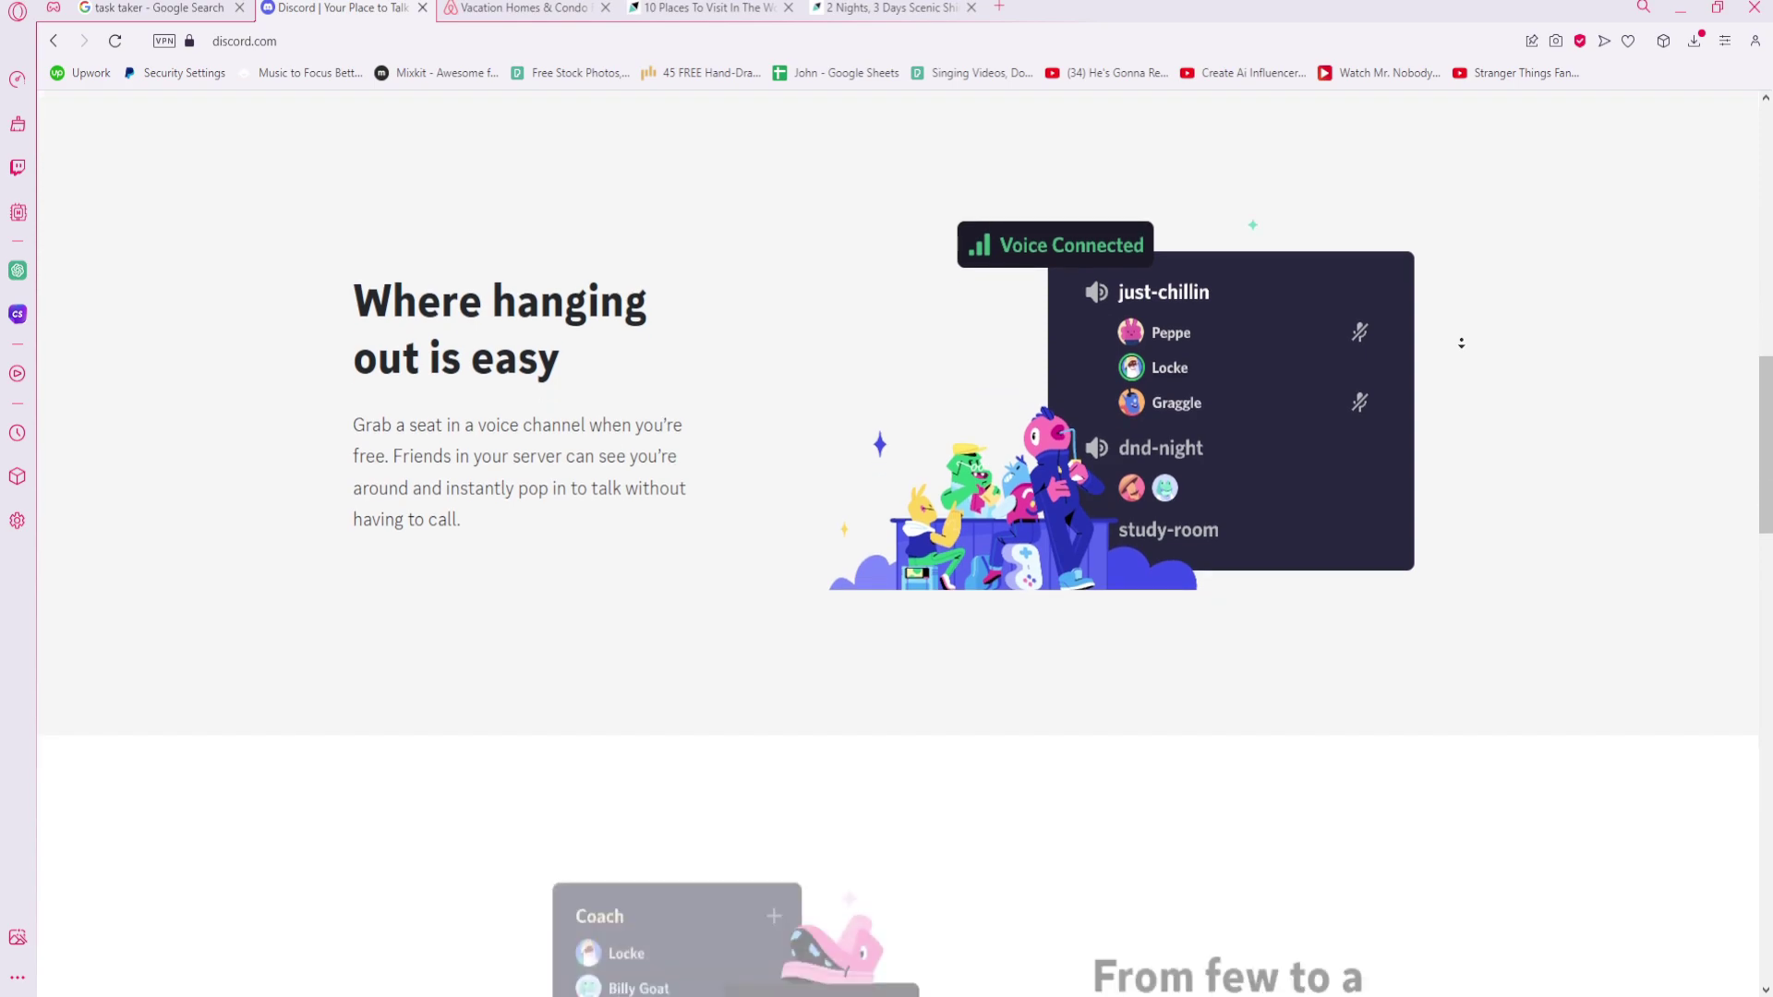
pyautogui.scroll(-2, 1461, 350)
pyautogui.scroll(-3, 1460, 350)
pyautogui.scroll(-3, 1460, 349)
pyautogui.scroll(-3, 1461, 349)
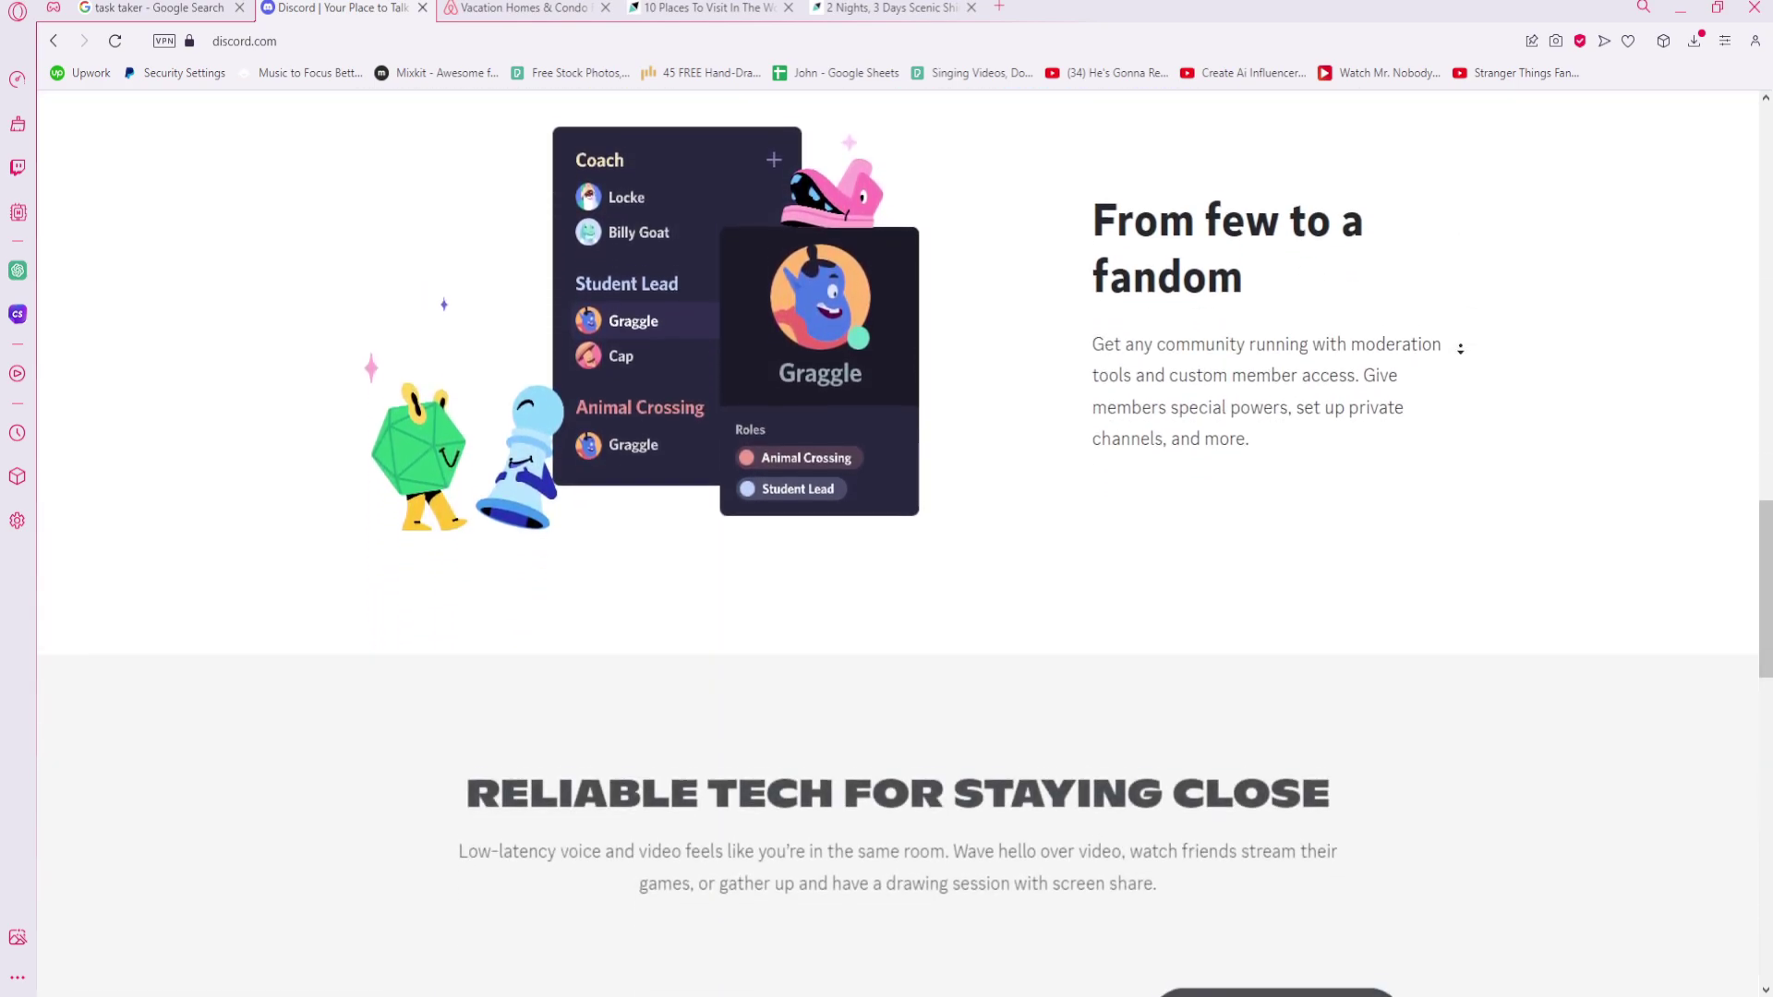
pyautogui.scroll(-2, 1460, 351)
pyautogui.scroll(-3, 1462, 349)
pyautogui.scroll(-3, 1460, 349)
pyautogui.scroll(-3, 1460, 349)
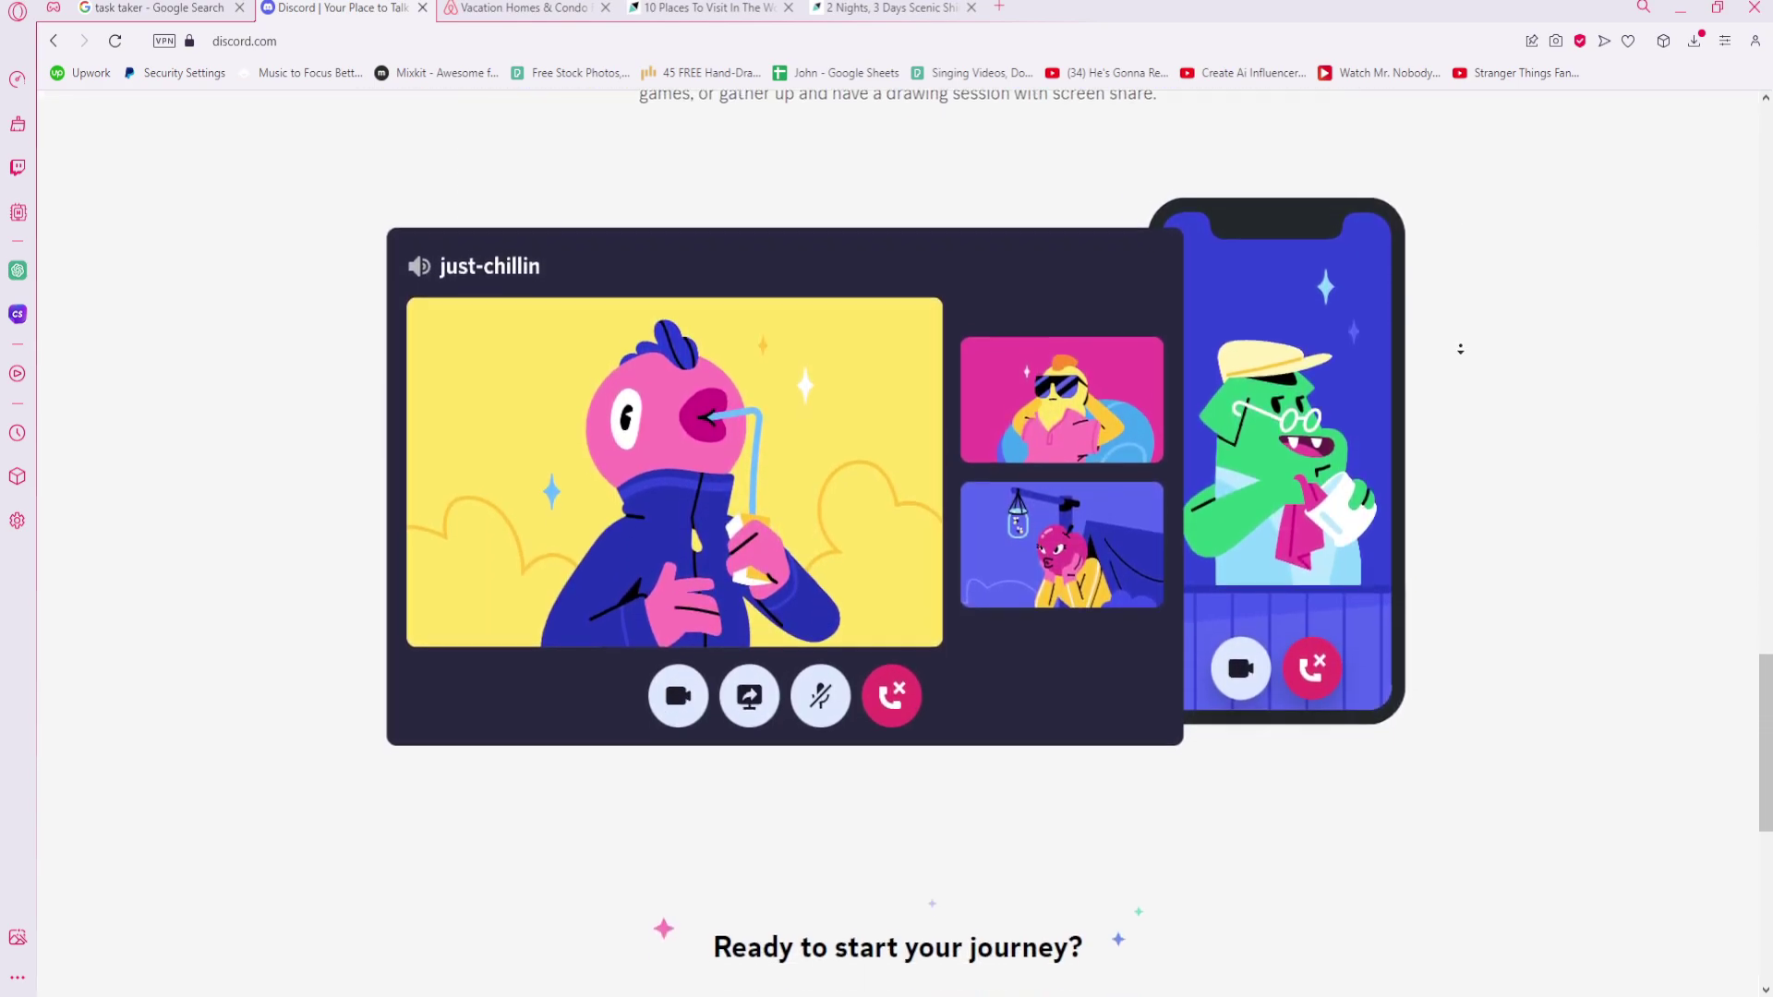
pyautogui.scroll(-3, 1460, 349)
pyautogui.scroll(-3, 1460, 349)
pyautogui.scroll(-1, 1456, 365)
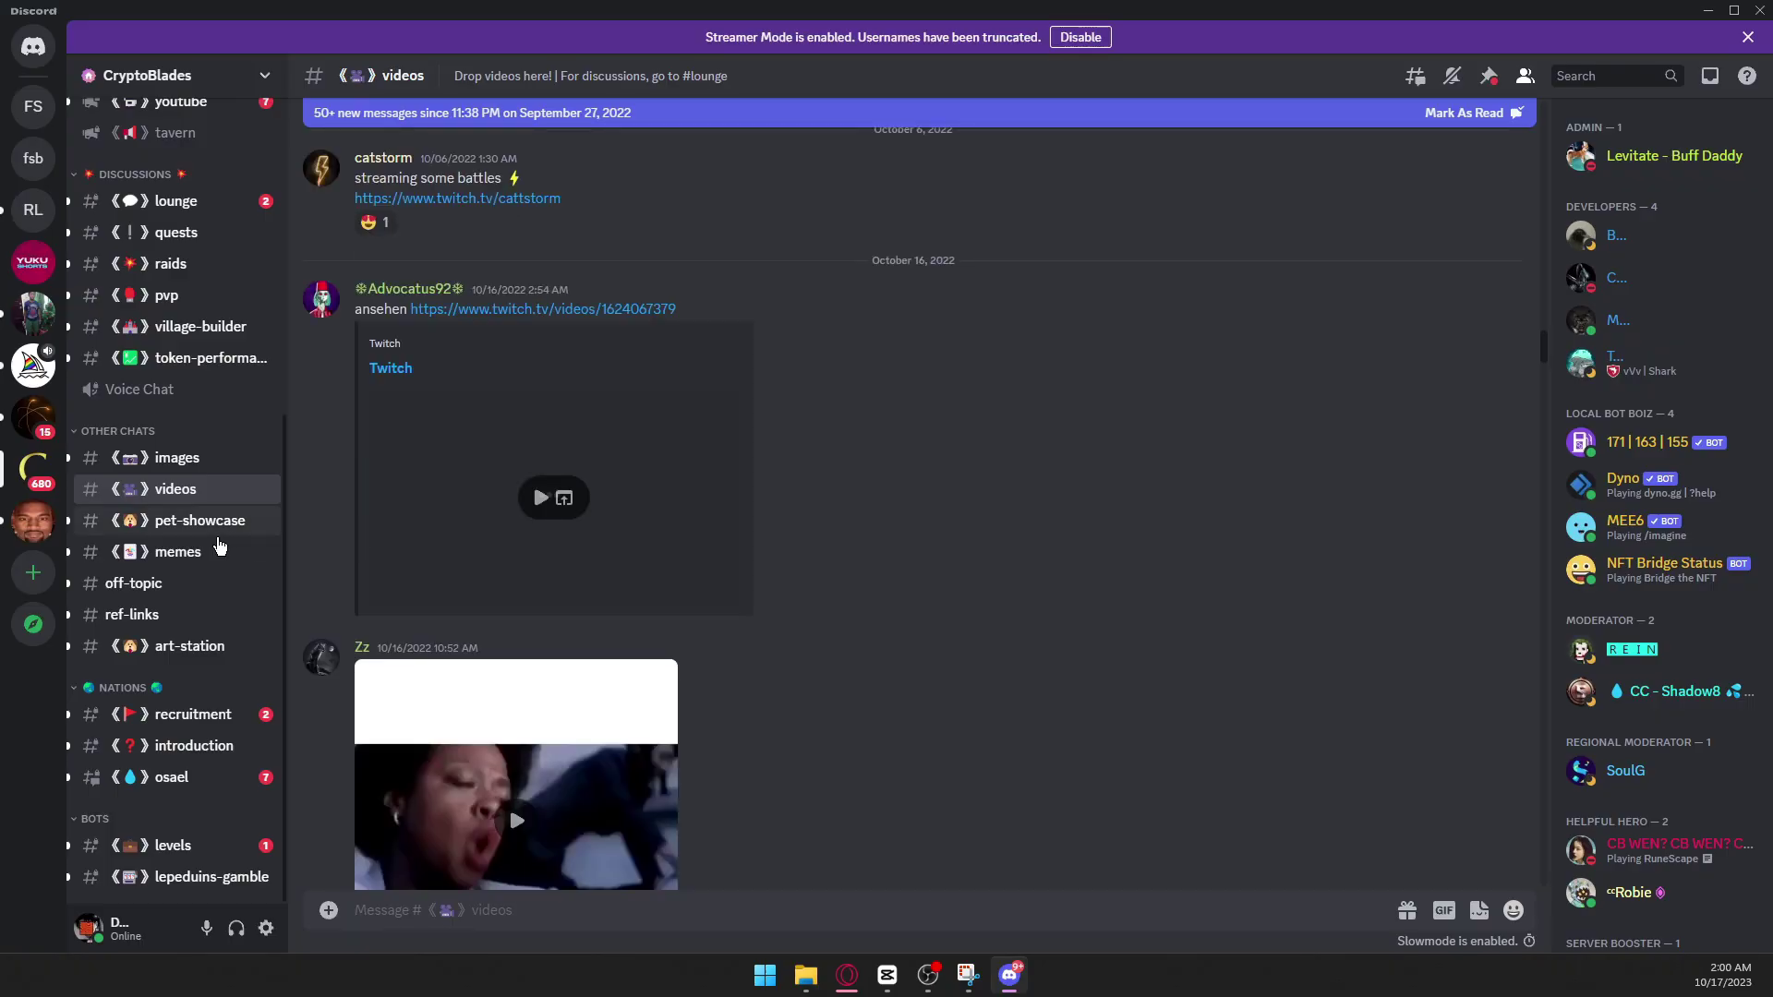
# Browse pet-showcase, off-topic, images, village-builder and game-updates, ending in the tavern channel.
pyautogui.click(249, 526)
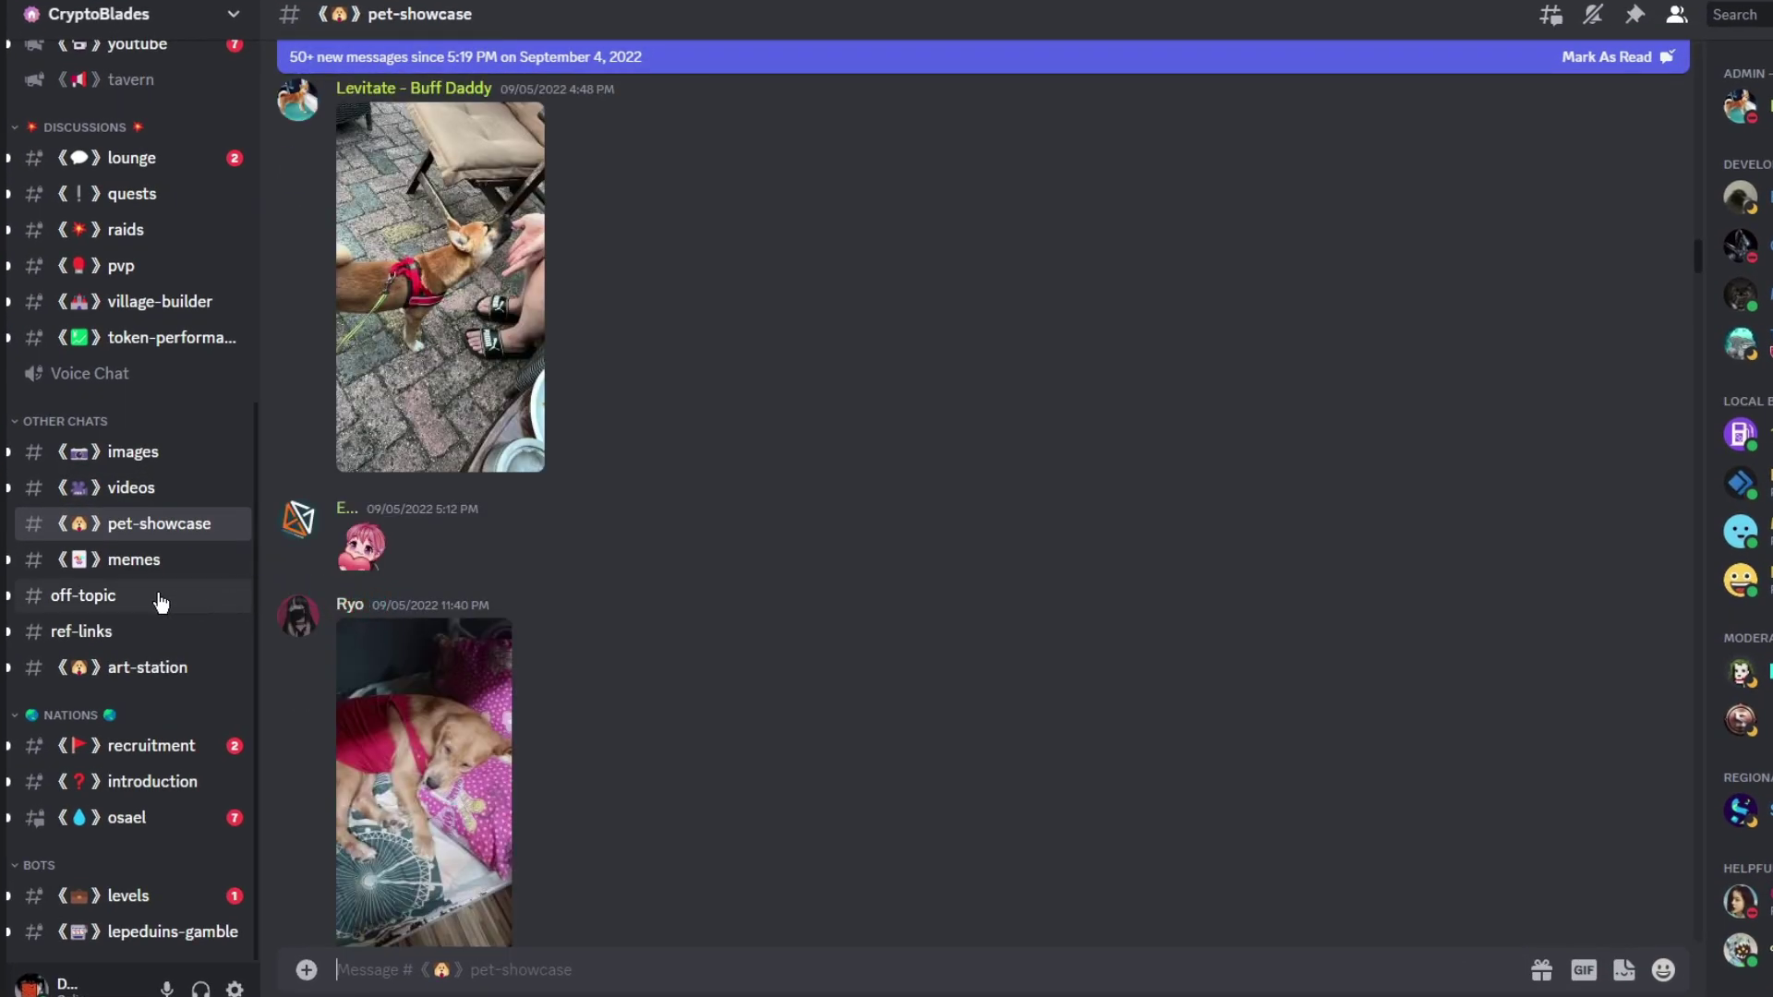
pyautogui.click(159, 599)
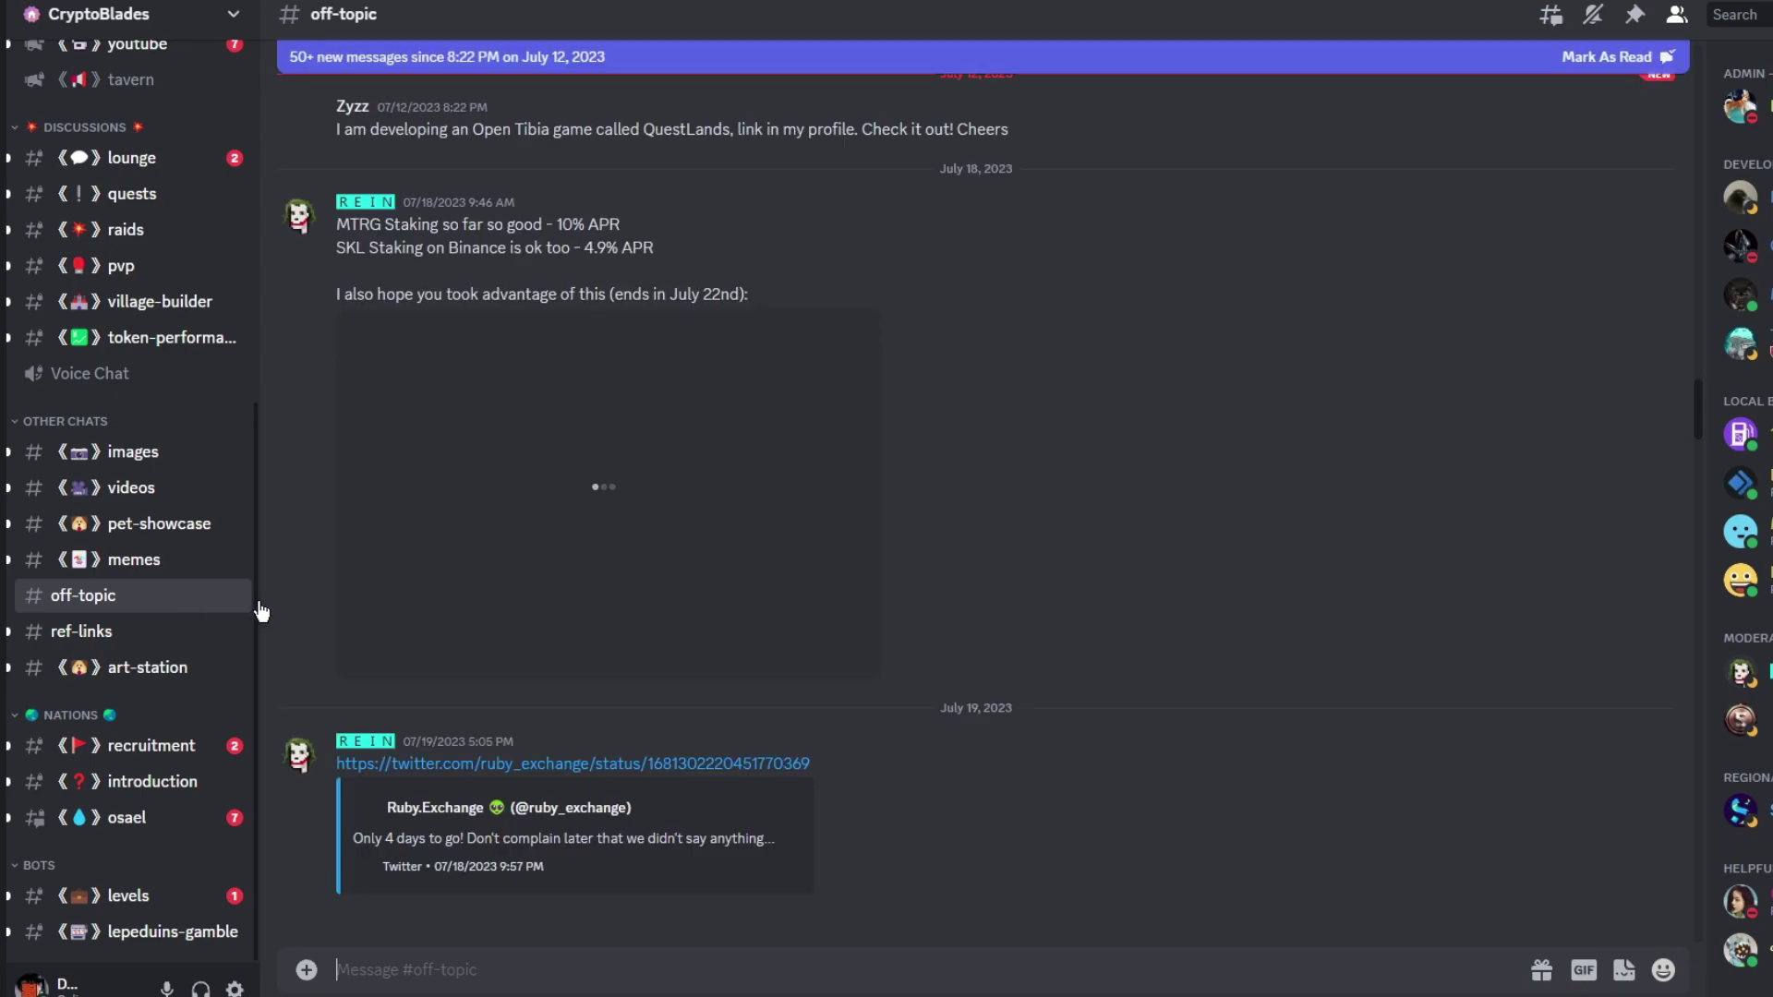
pyautogui.scroll(-5, 526, 615)
pyautogui.scroll(-1, 526, 614)
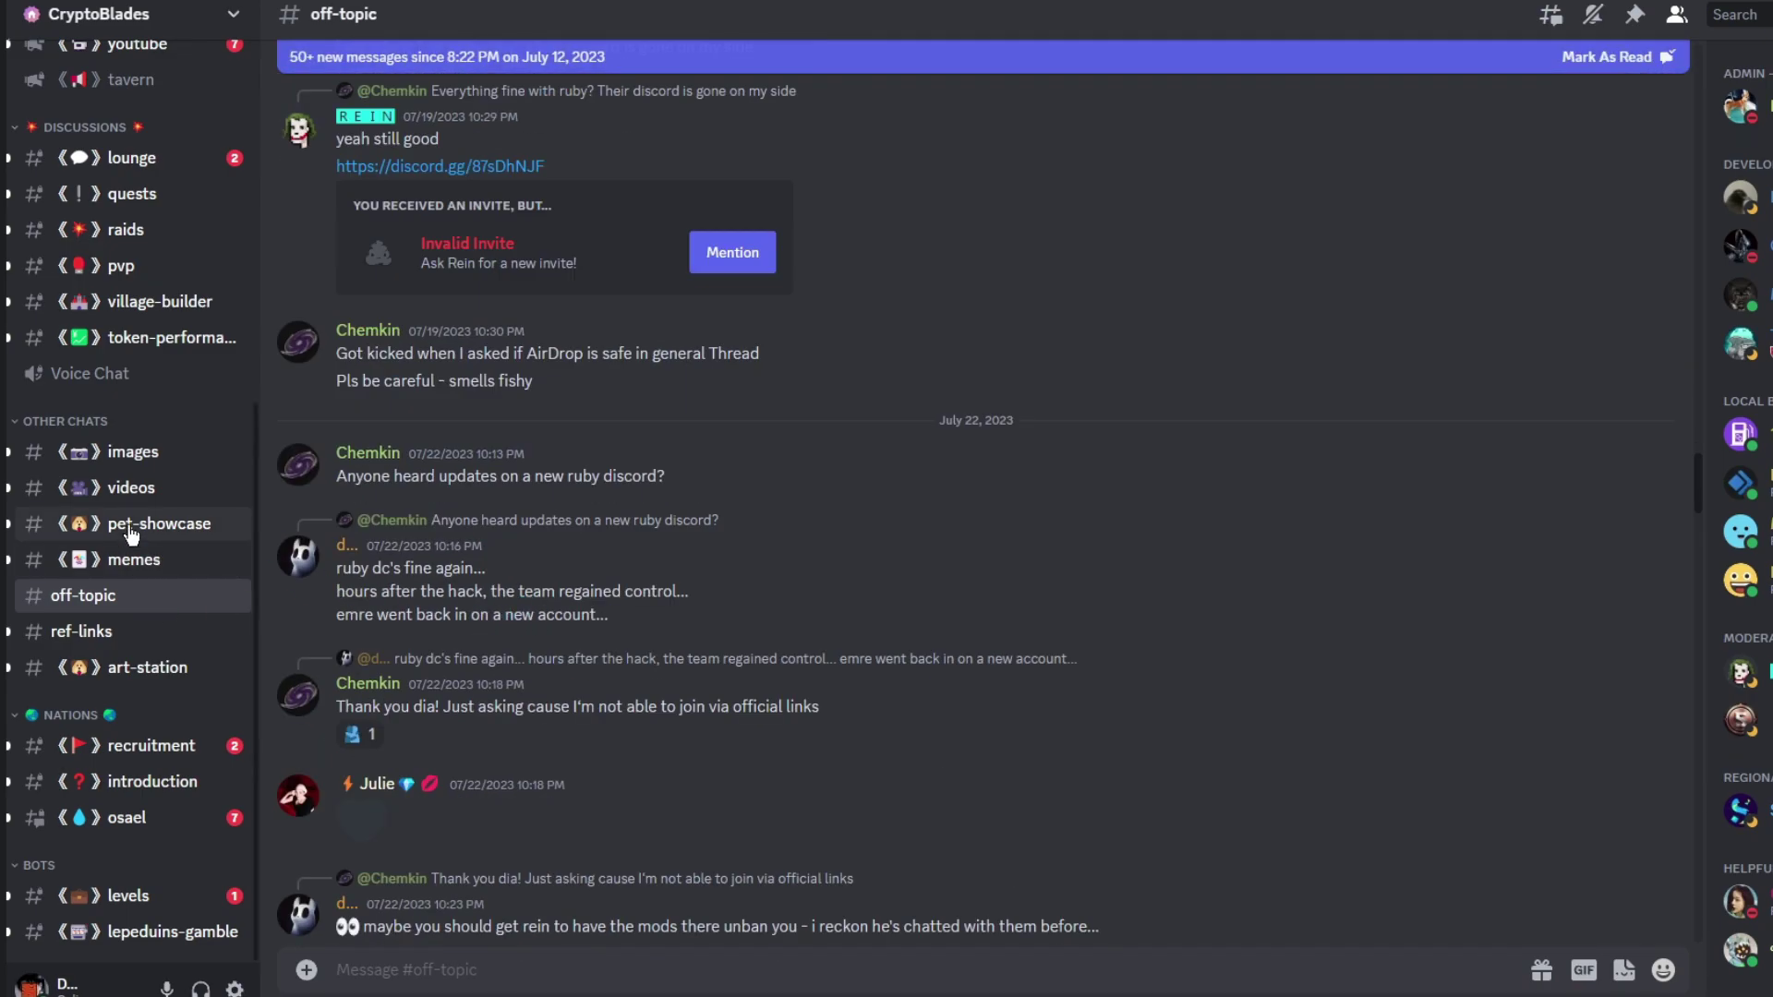
pyautogui.click(137, 453)
pyautogui.click(139, 300)
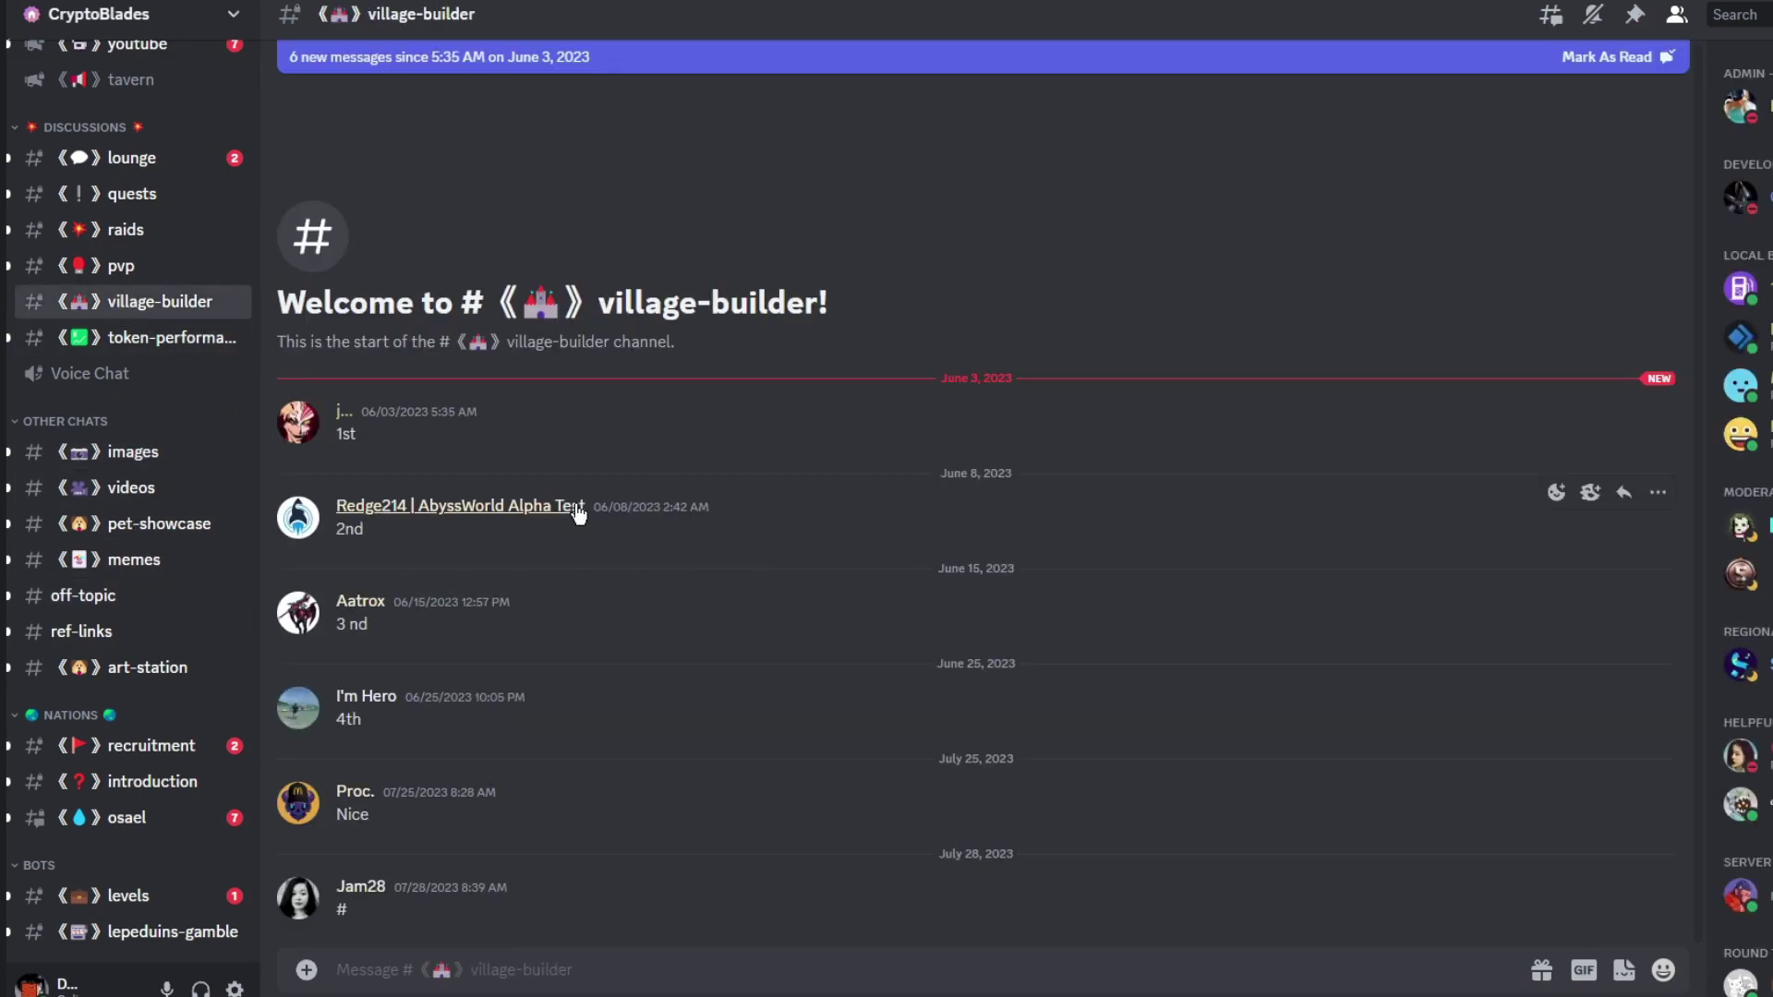
pyautogui.scroll(5, 177, 429)
pyautogui.click(155, 462)
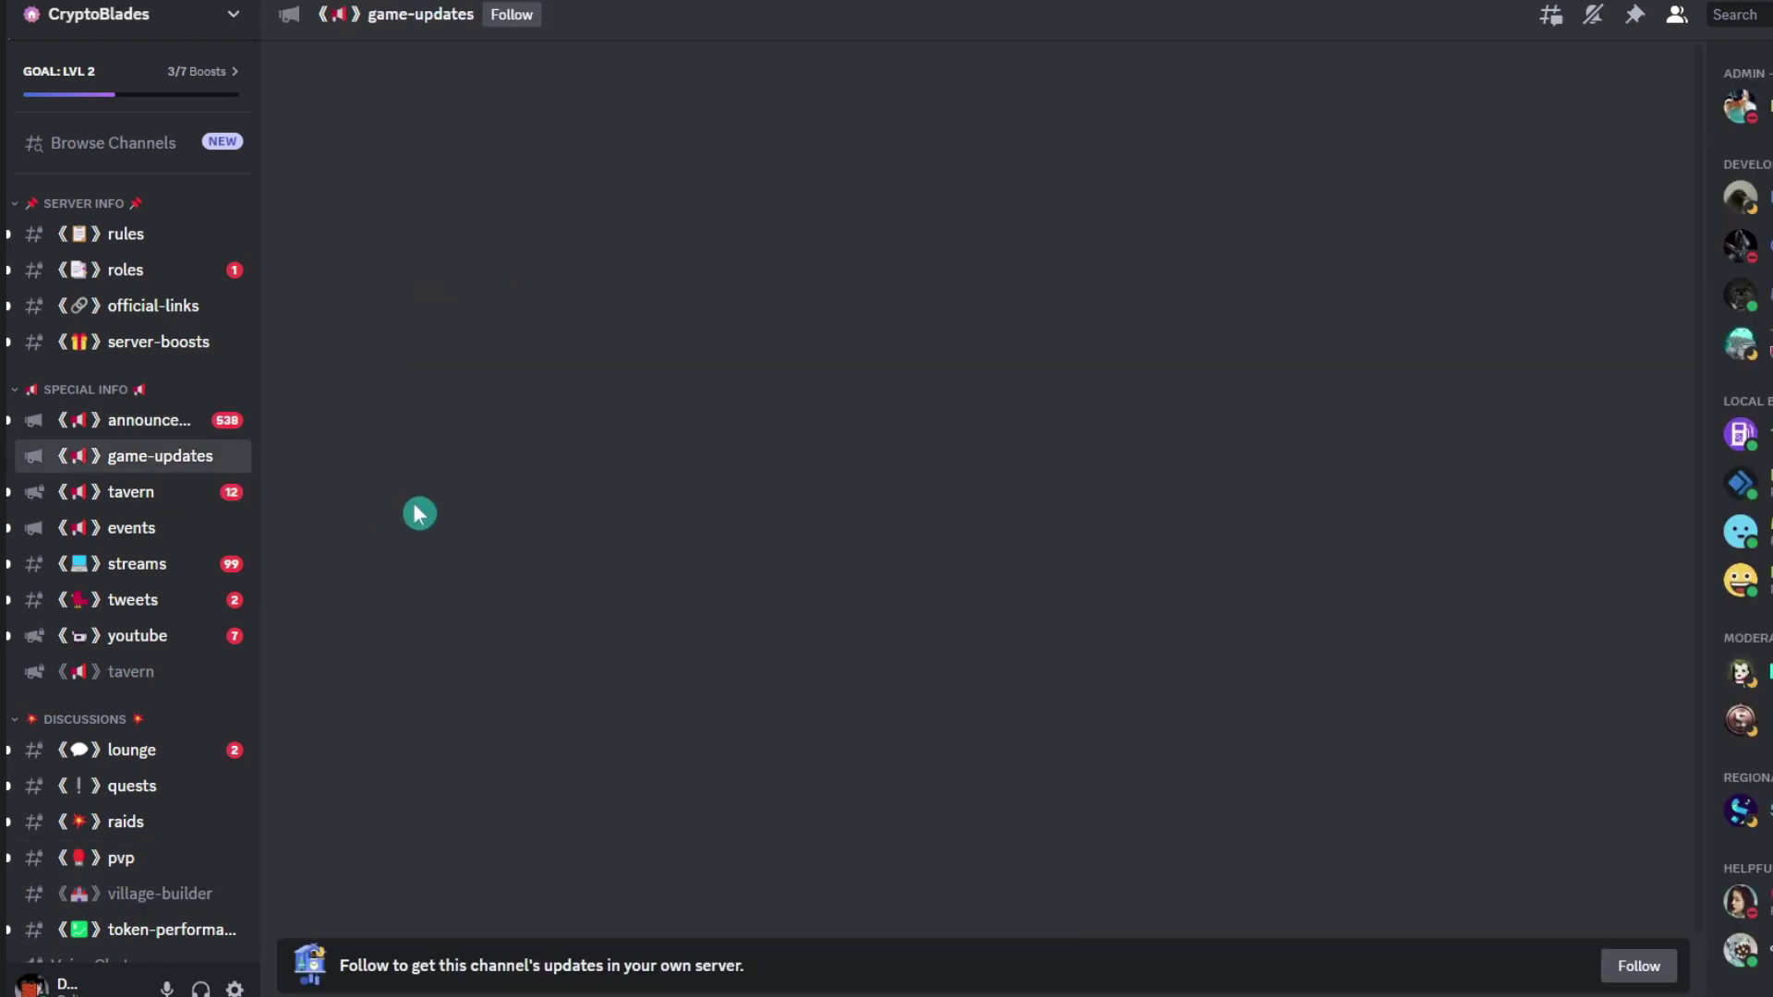
pyautogui.scroll(-5, 495, 518)
pyautogui.scroll(-5, 494, 524)
pyautogui.scroll(-5, 492, 524)
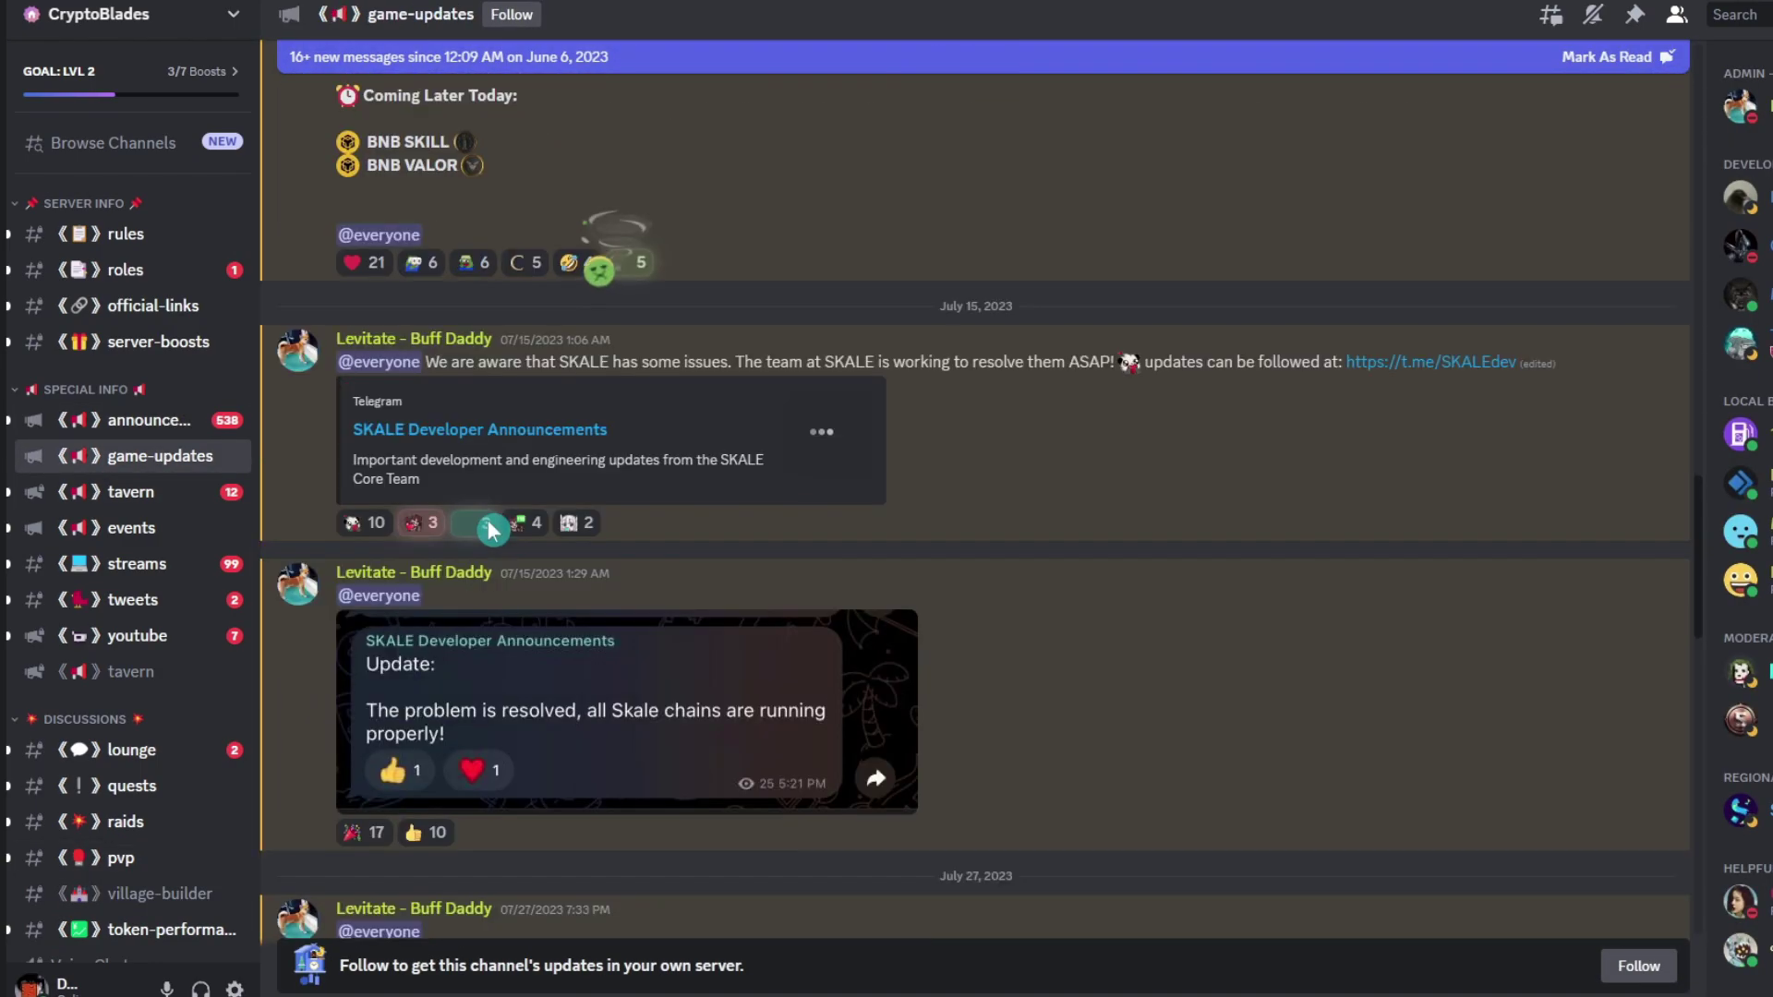
pyautogui.scroll(-5, 492, 524)
pyautogui.scroll(-5, 485, 523)
pyautogui.click(162, 491)
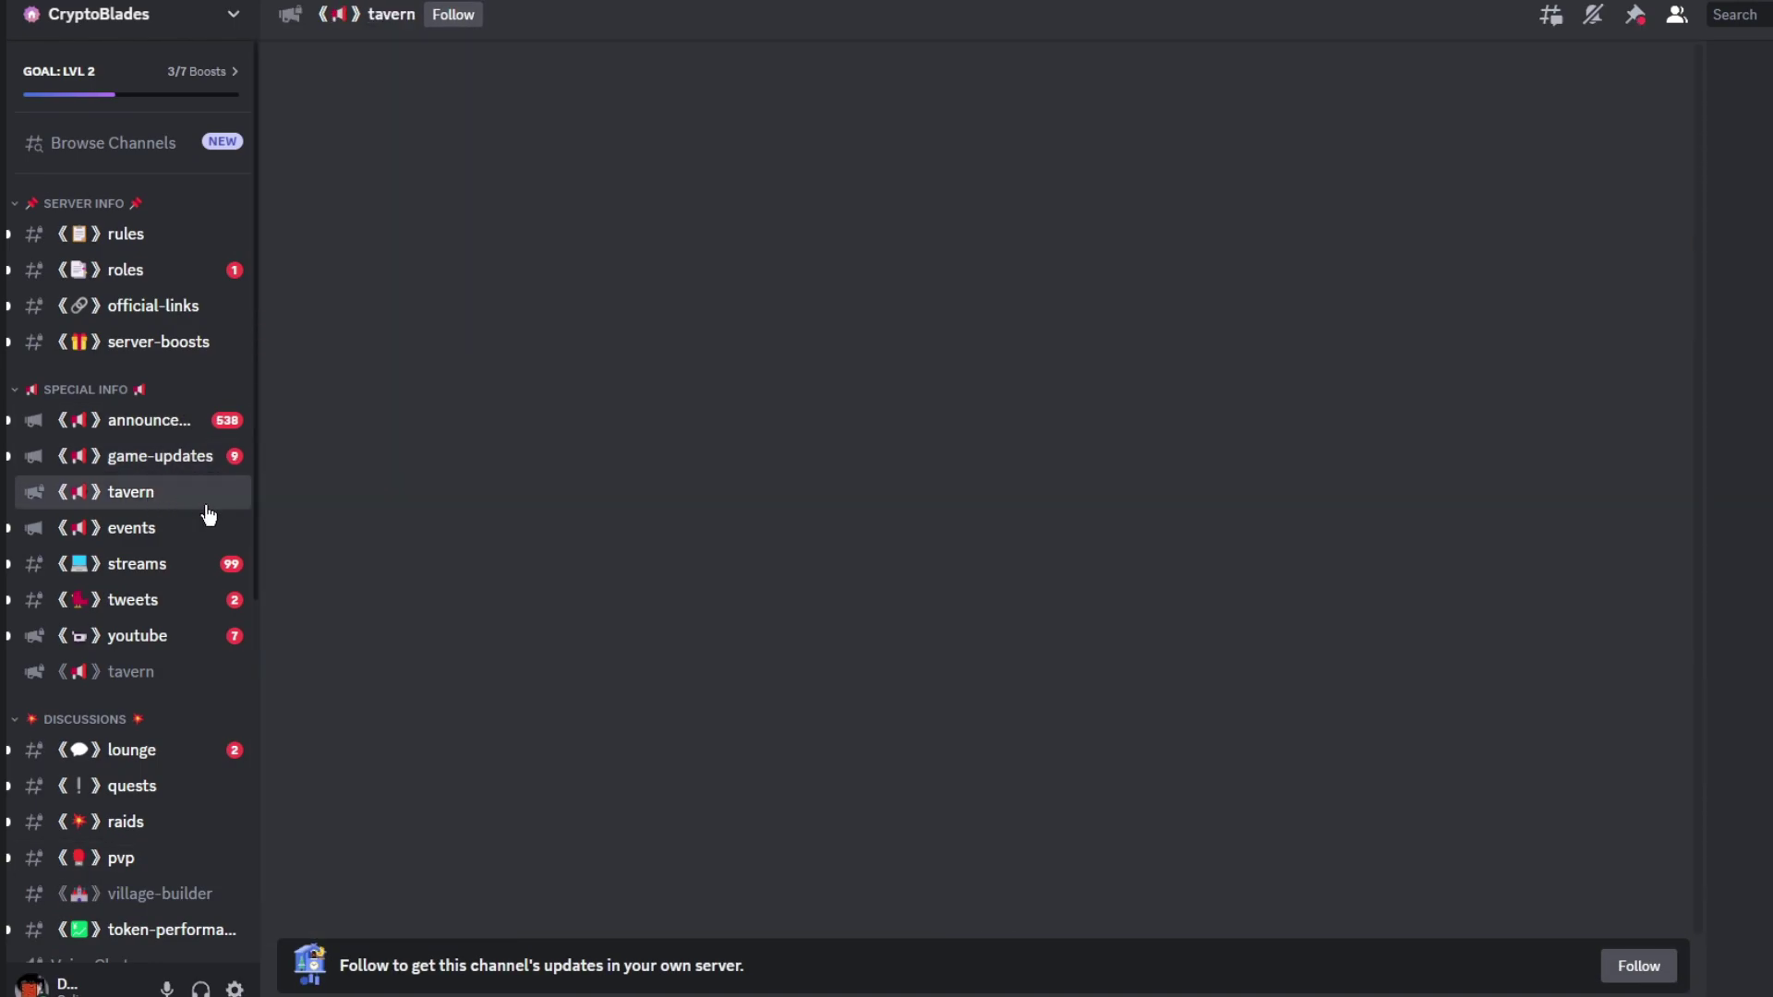
pyautogui.scroll(-3, 575, 551)
pyautogui.scroll(-3, 564, 548)
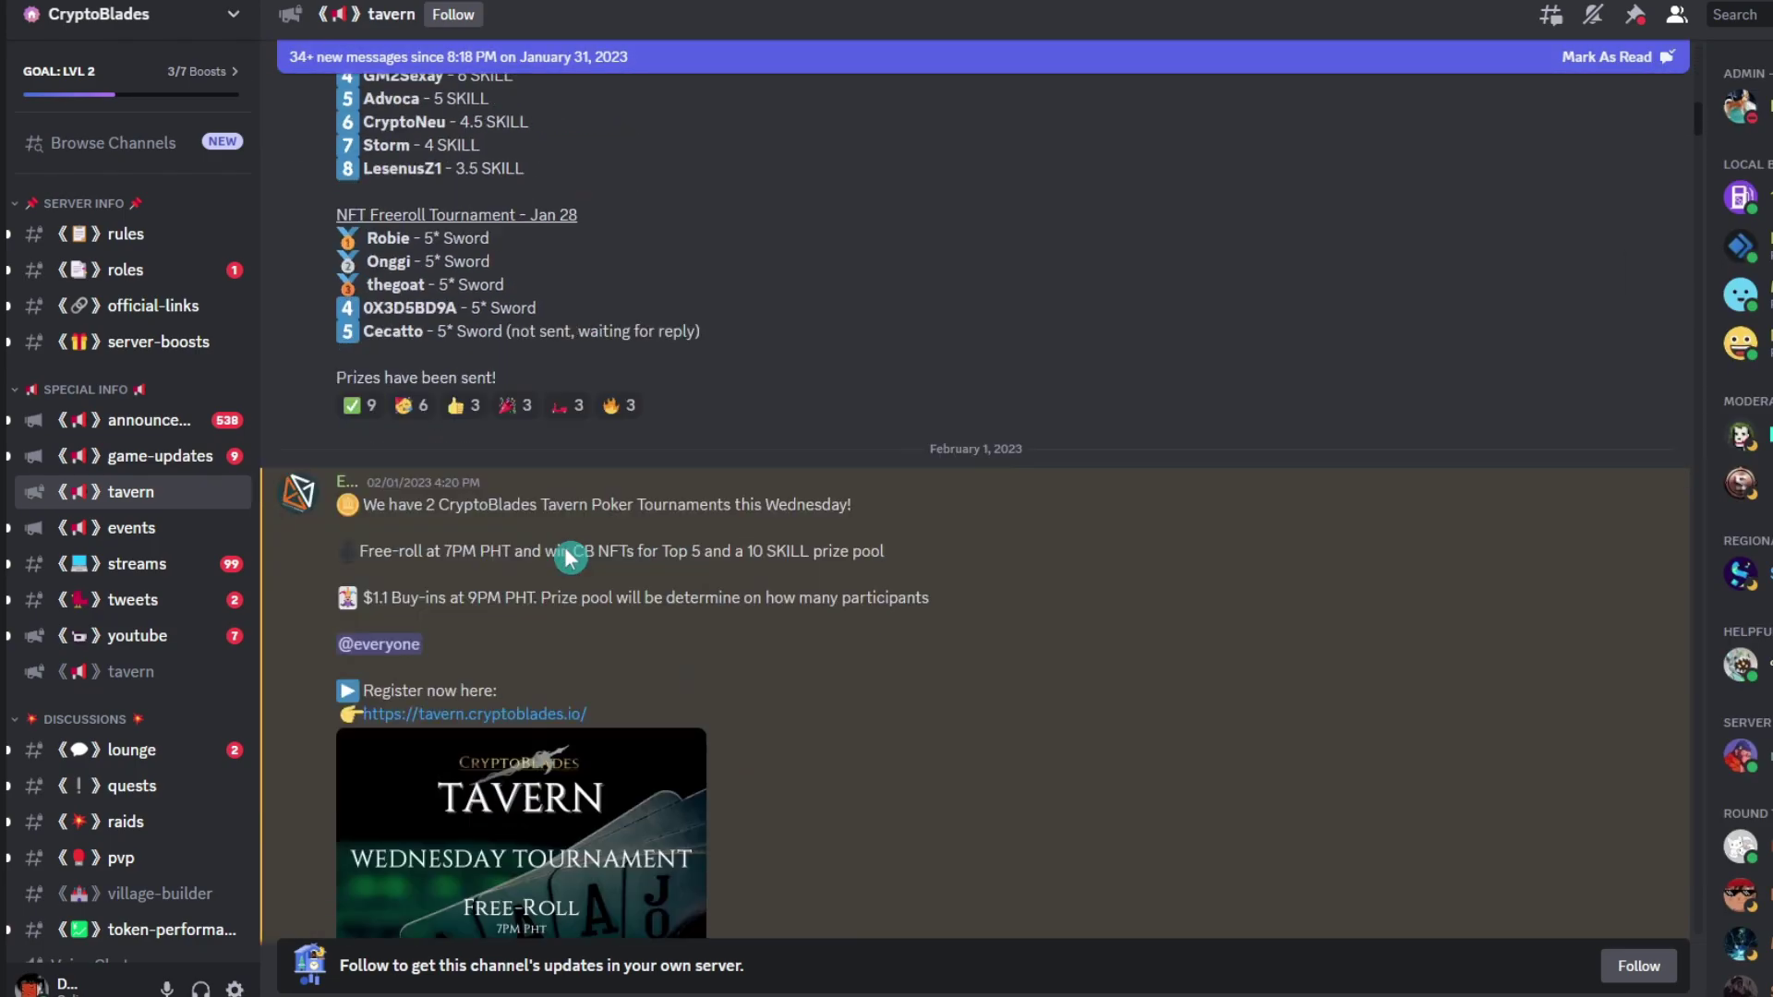
pyautogui.scroll(-3, 568, 558)
pyautogui.scroll(-3, 568, 554)
pyautogui.scroll(-5, 187, 752)
pyautogui.scroll(-1, 180, 750)
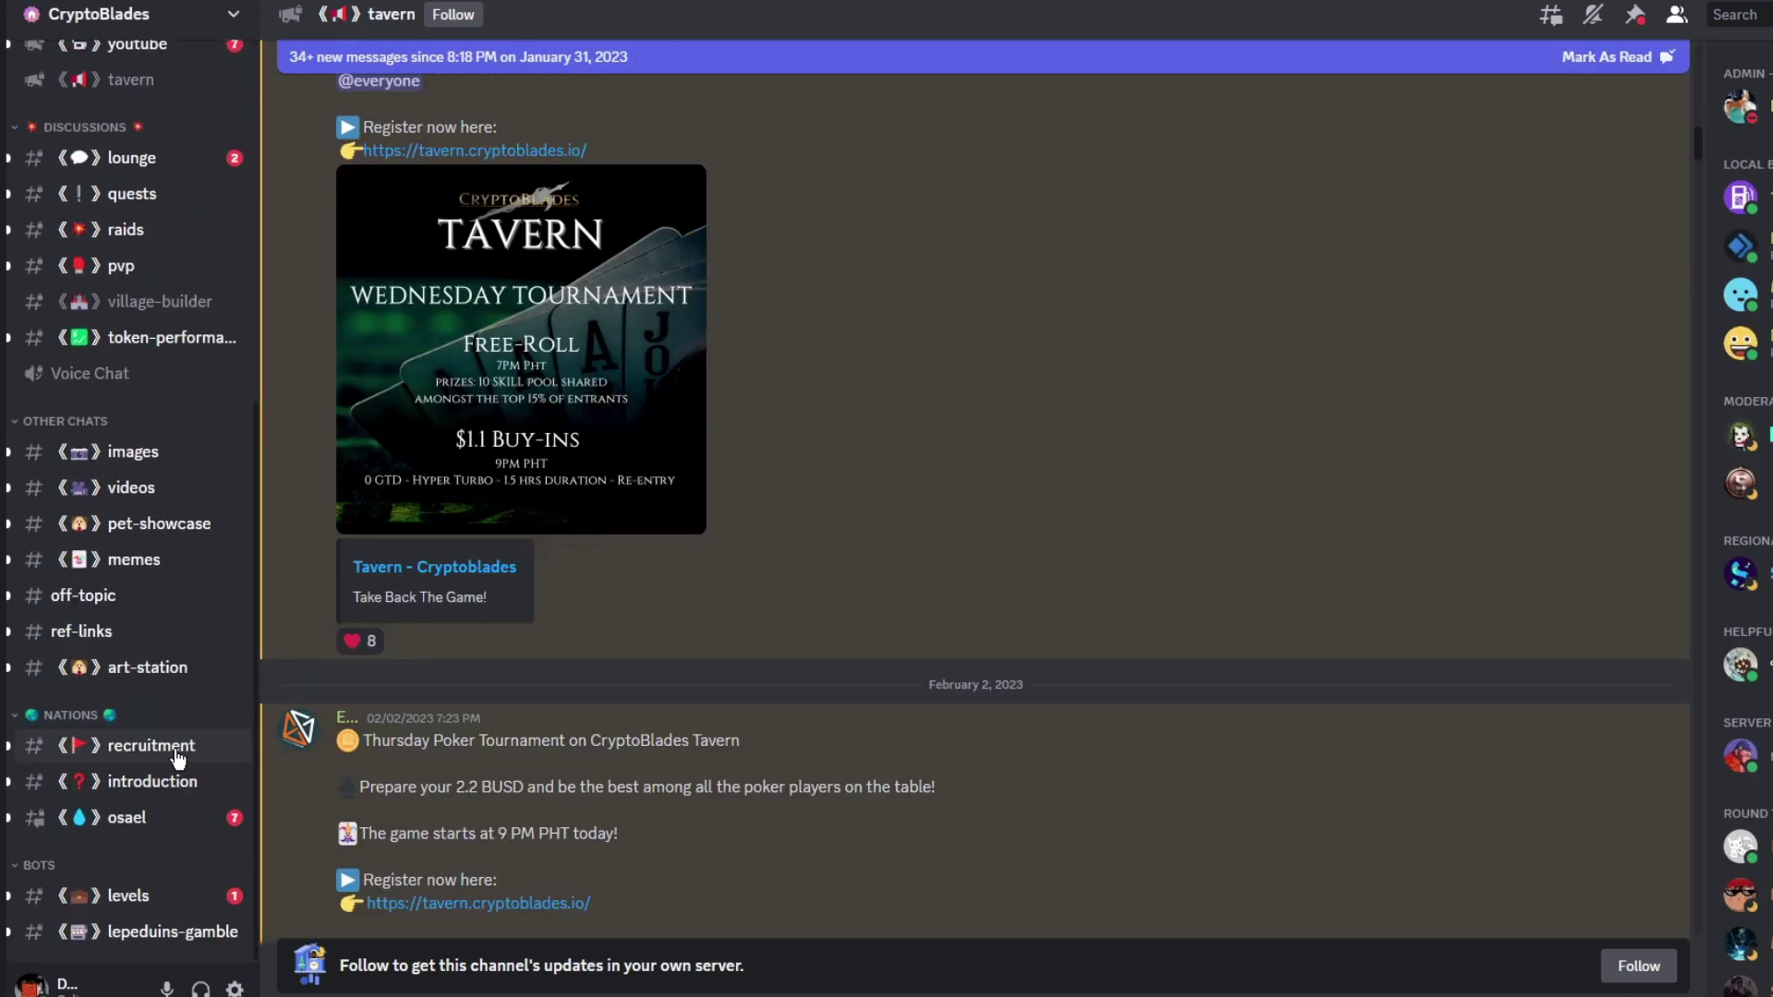